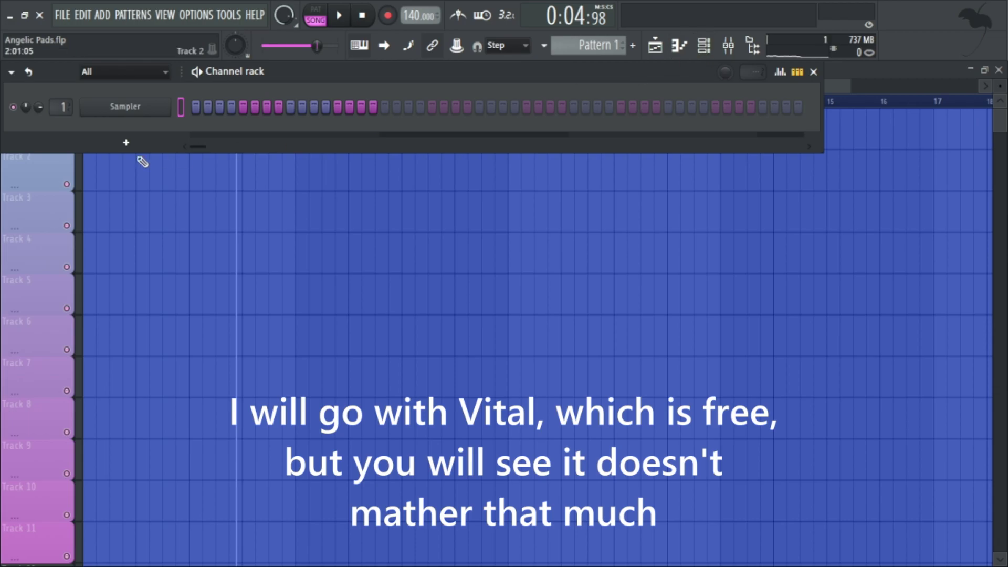
- Add a Vital synth as a new channel and move its window up into full view
left_click(126, 142)
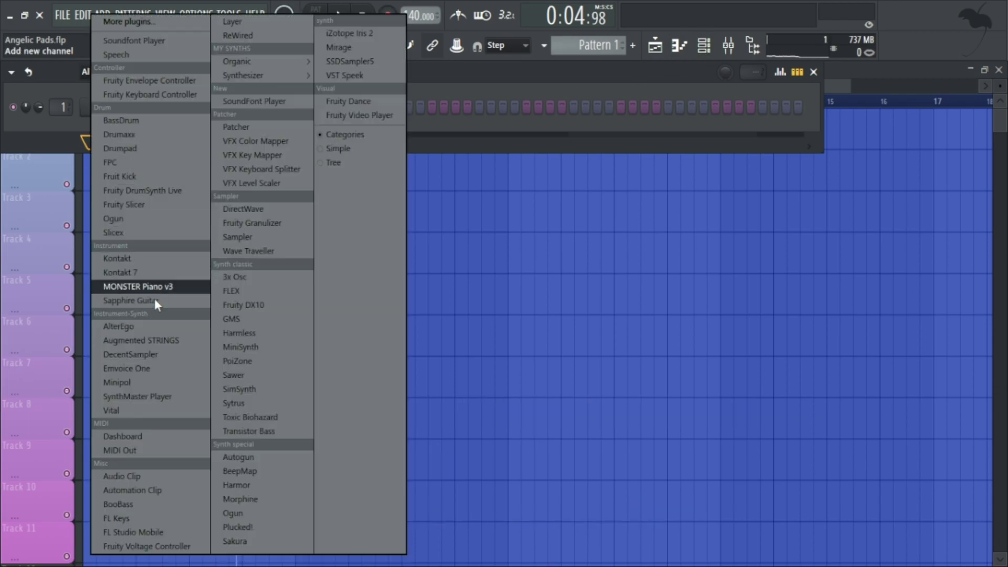
left_click(146, 411)
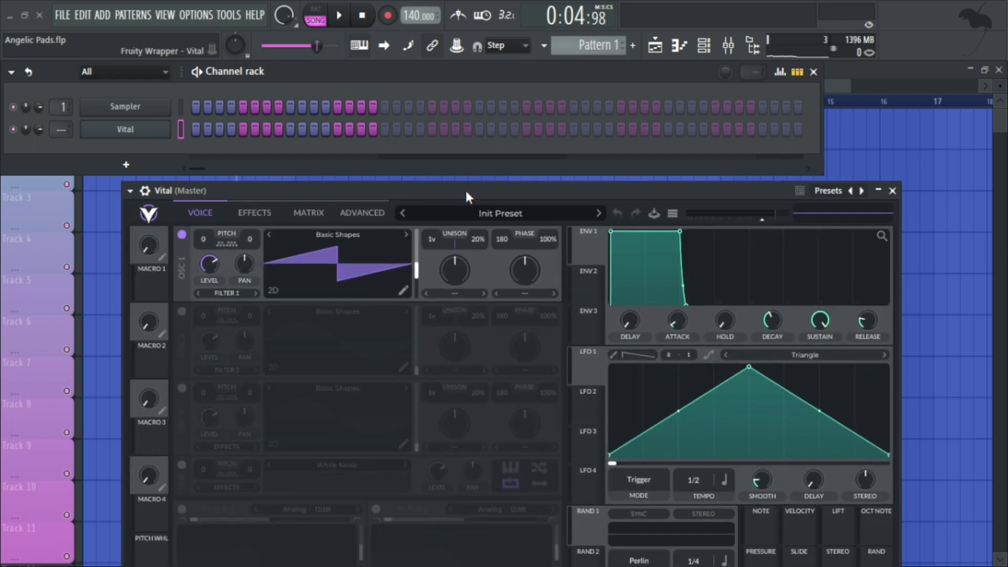
left_click_drag(465, 191, 449, 73)
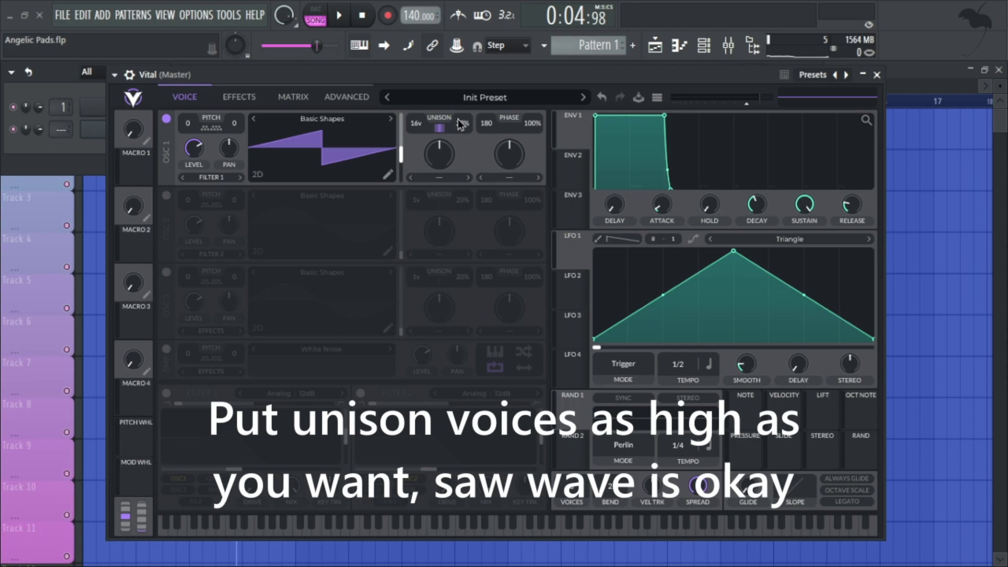
- Set oscillator 1 to 16 unison voices with 9% detune, then audition a note and close Vital
left_click_drag(460, 132, 460, 135)
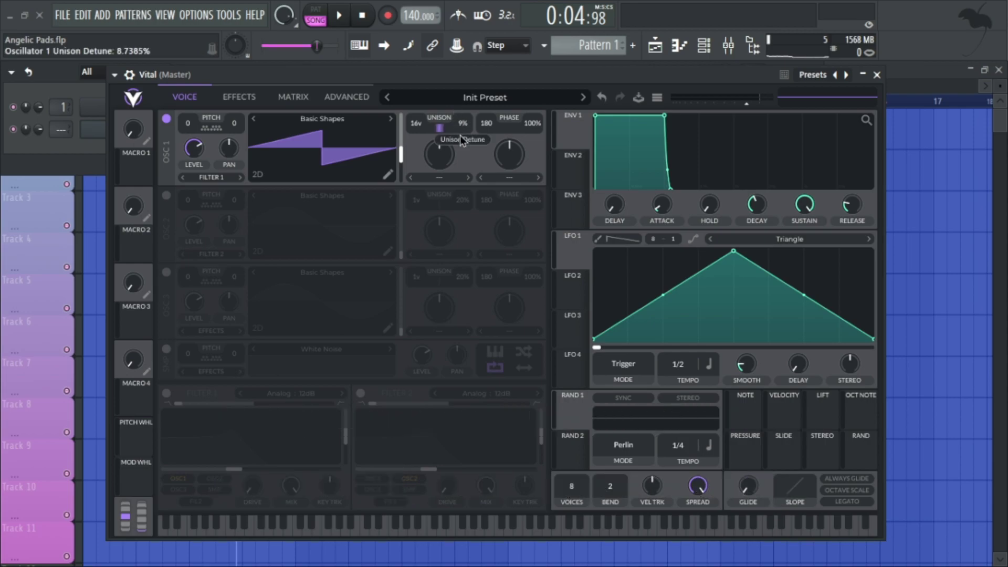
key("v")
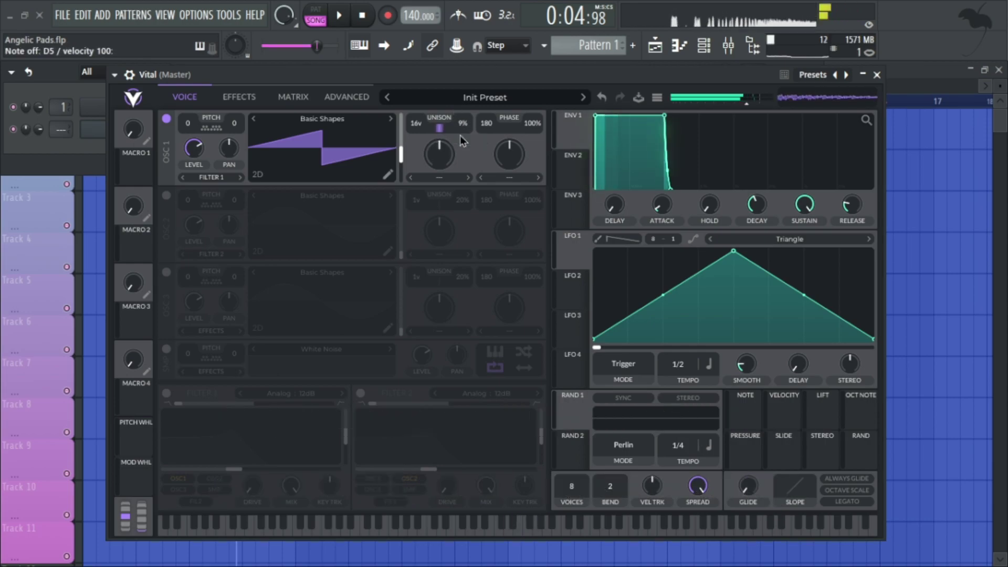
left_click(877, 77)
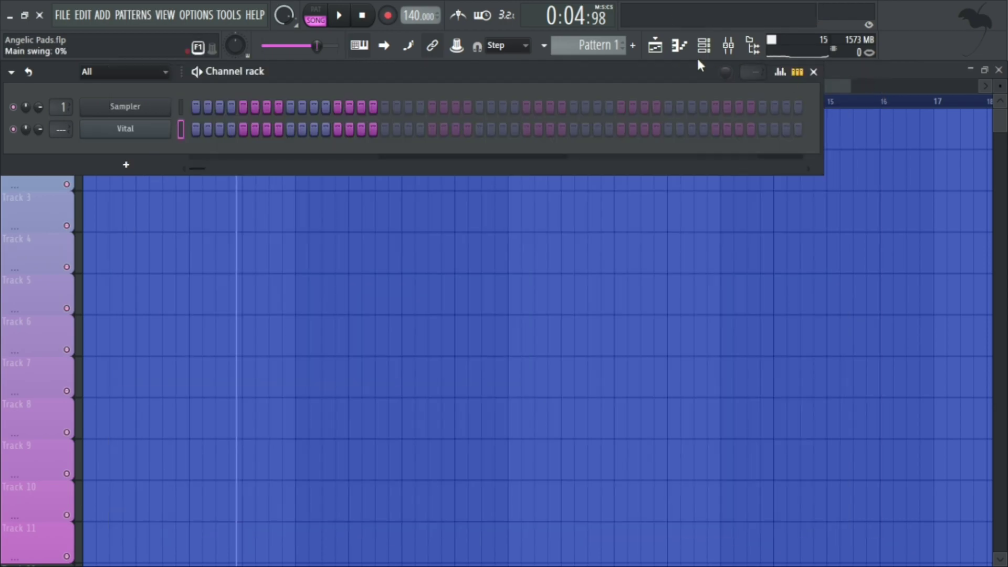
- Write a four-bar chord for Vital with the notes F5, G#5, A#5, C6 and D#6 from bar 1
key("F7")
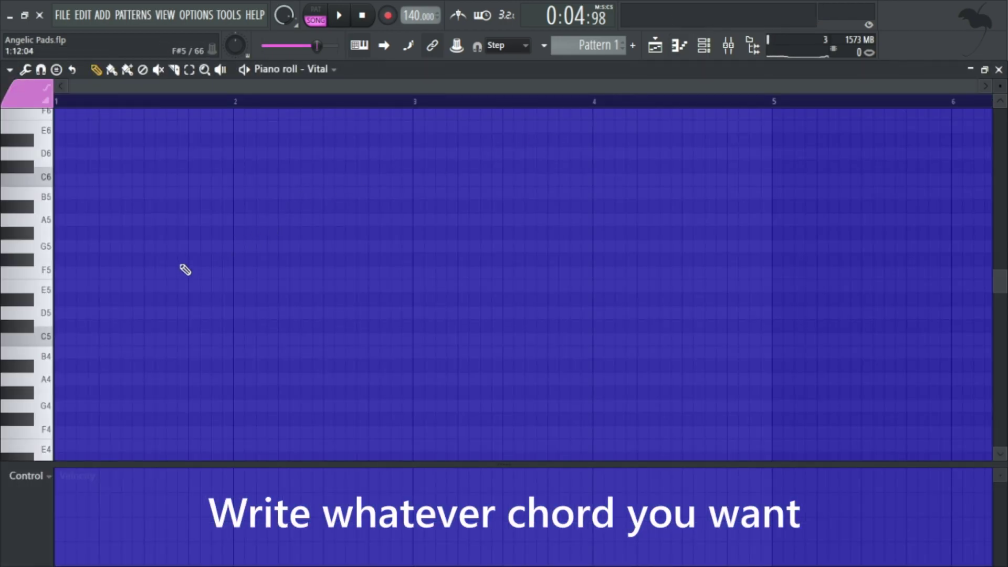
left_click(155, 270)
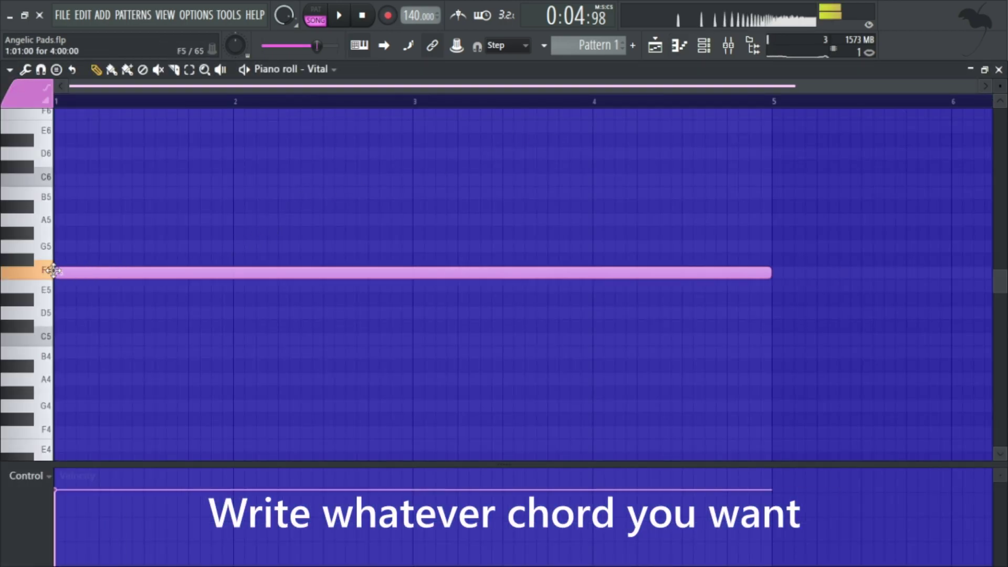
left_click(75, 232)
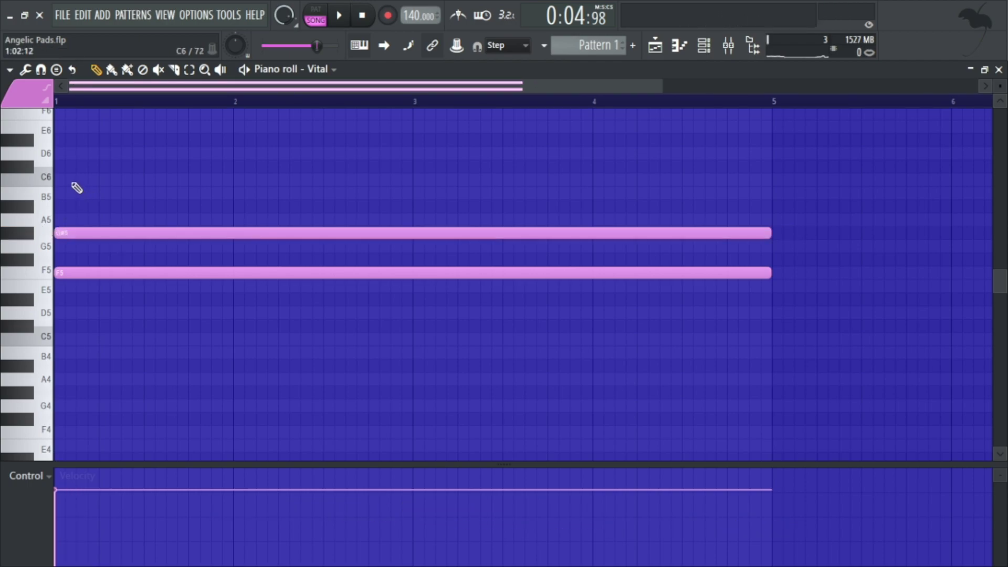
left_click(74, 184)
left_click(84, 145)
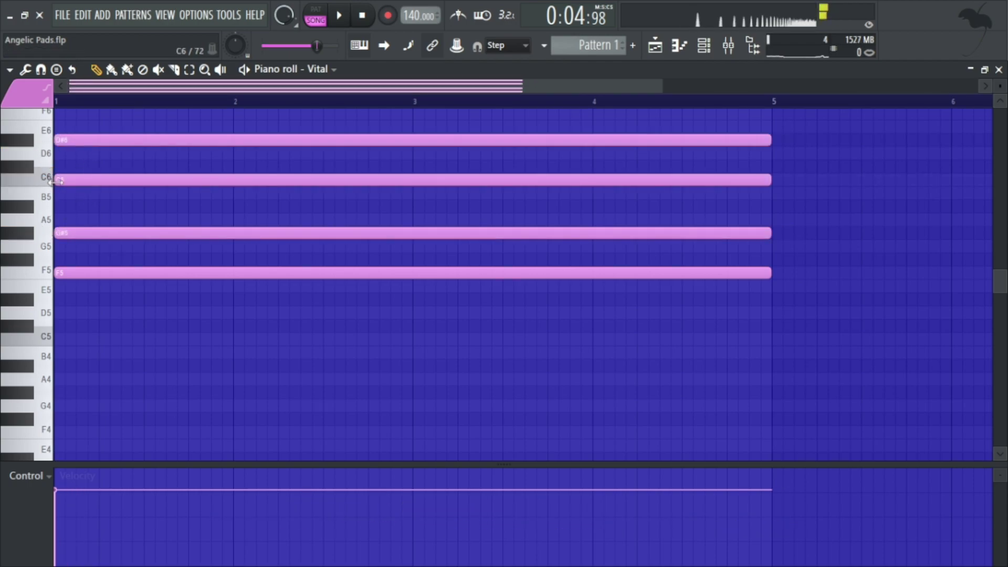
left_click(95, 209)
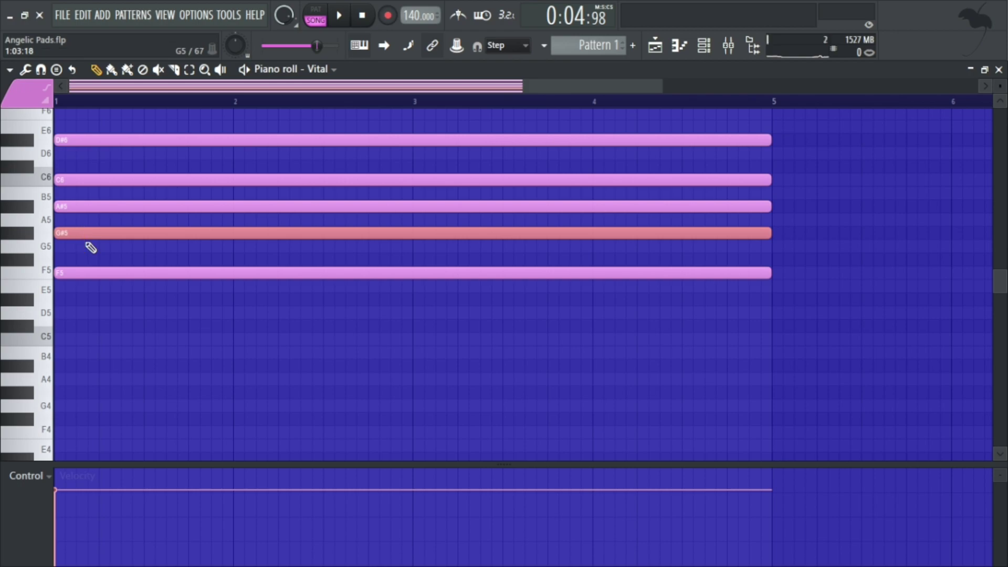
- Transpose the chord's G#5 note up one octave to G#6 and play the chord back
key("ctrl+Up")
scroll(126, 252, "up", 3)
key("space")
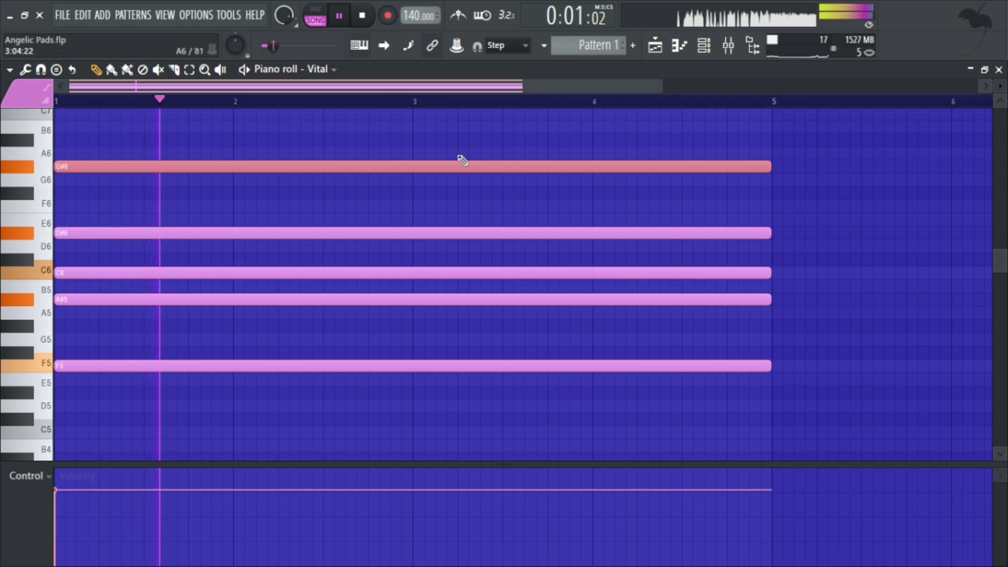
key("space")
left_click(457, 140)
right_click(458, 141)
- Route the Vital channel to mixer insert 1
left_click(654, 46)
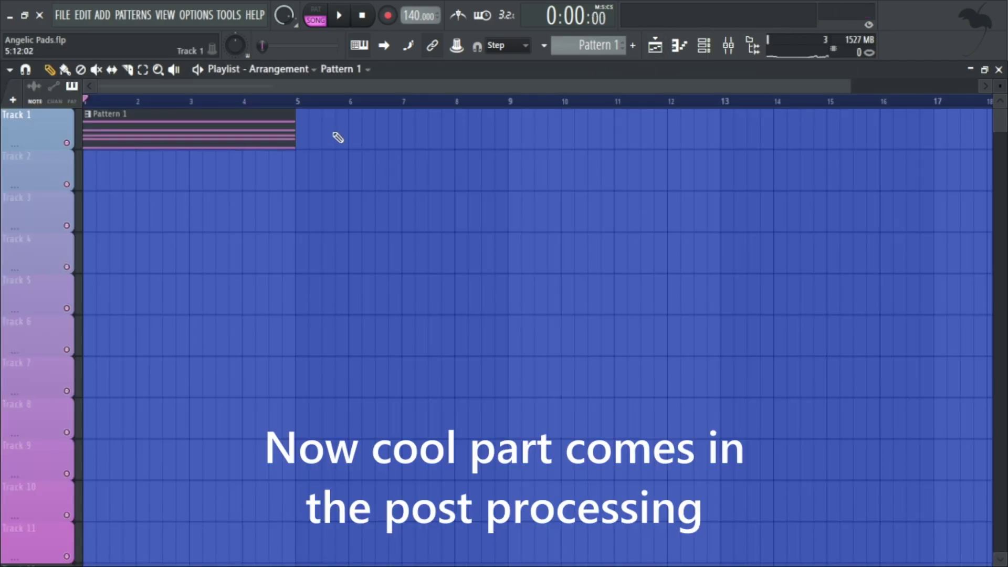
left_click(734, 53)
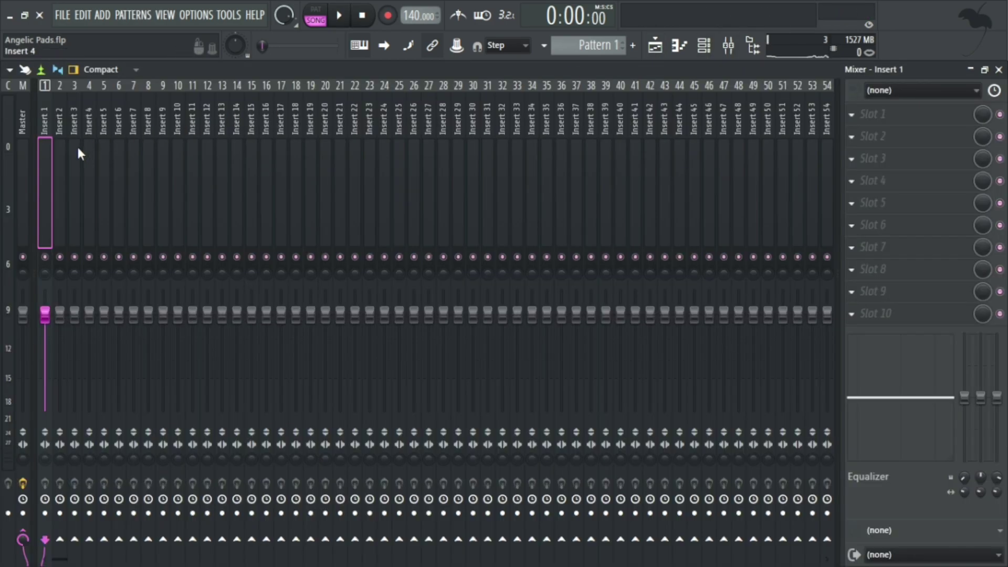
key("ctrl+l")
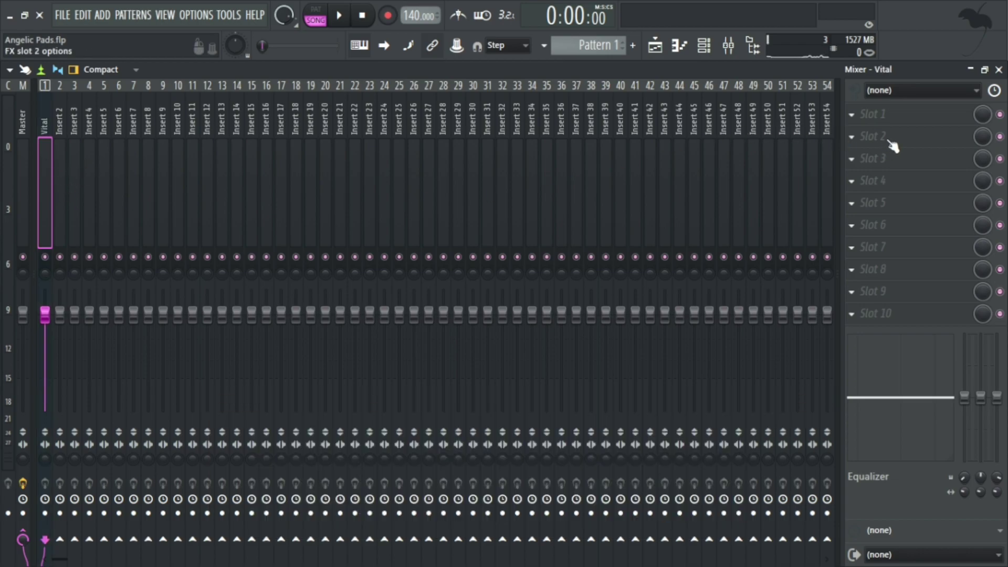
- Load the DTBlkFxS effect into slot 2 of the Vital mixer track
left_click(888, 140)
mouse_move(654, 133)
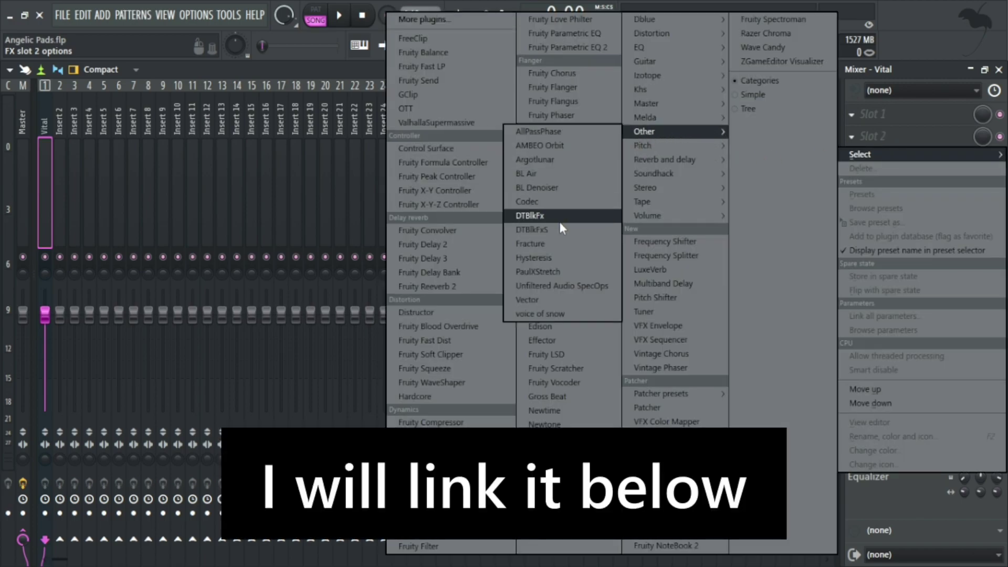
left_click(559, 228)
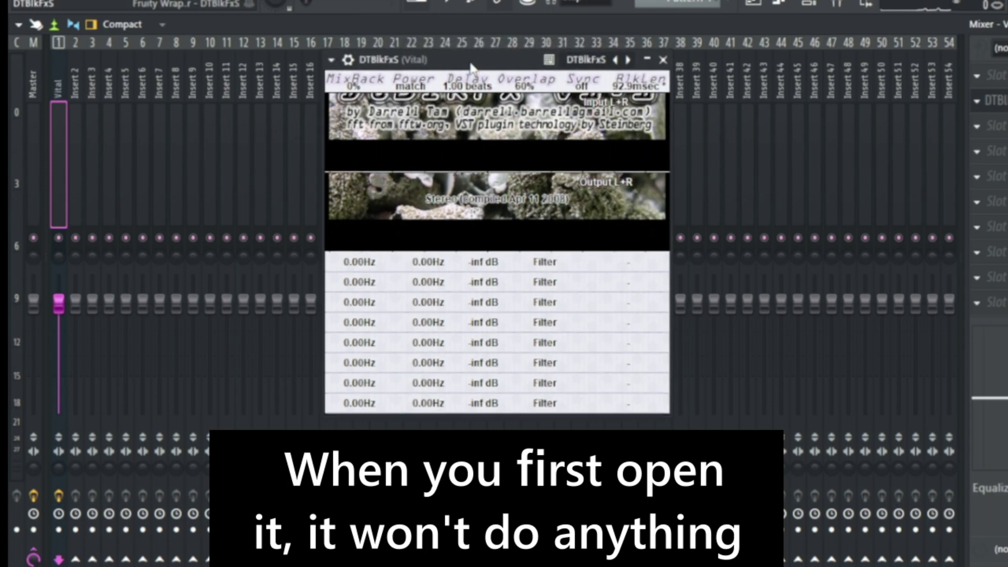
- Set the first DTBlkFxS band's upper frequency to 25.8 kHz and its amplitude to 40.0 dB, checking during playback
key("space")
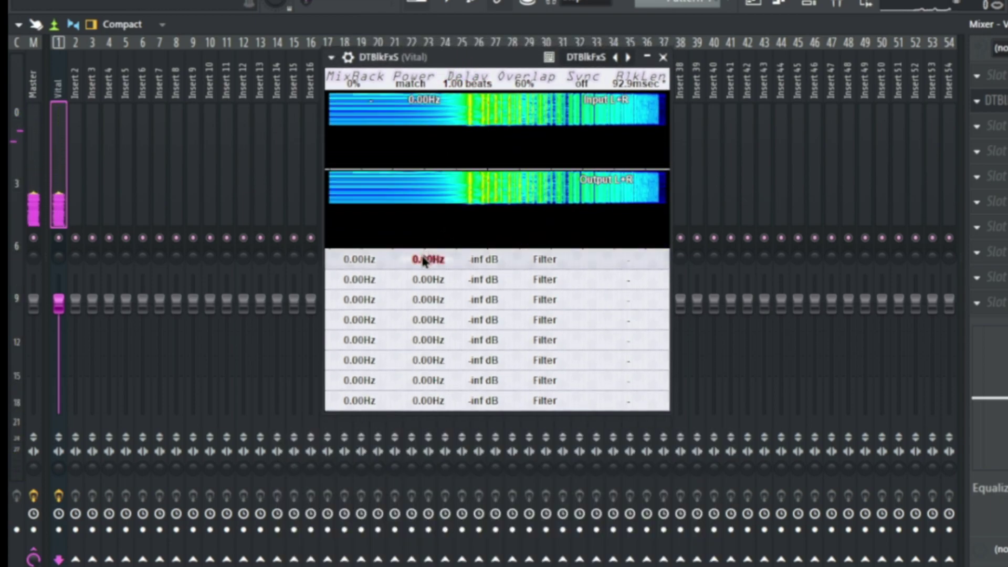
left_click_drag(419, 263, 604, 278)
left_click_drag(482, 260, 651, 278)
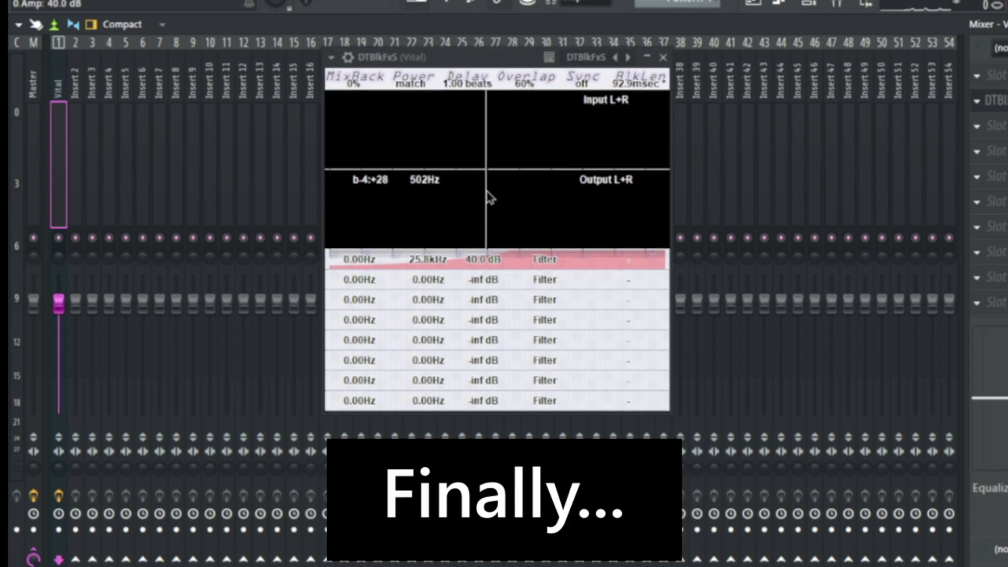
key("space")
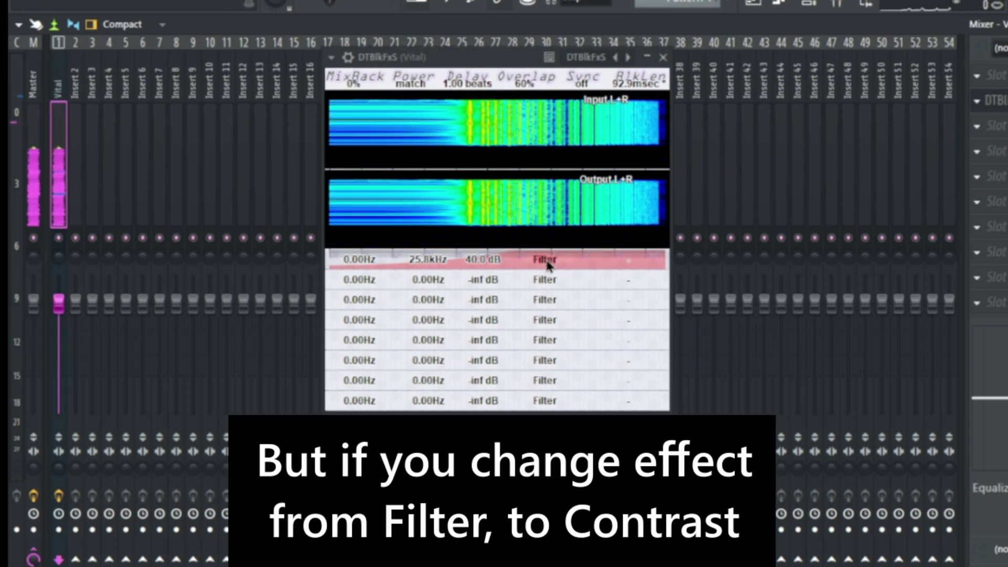
- Change the first DTBlkFxS band's effect to Contrast, lower its amount to 1%, and raise it to 100% during playback
left_click(545, 260)
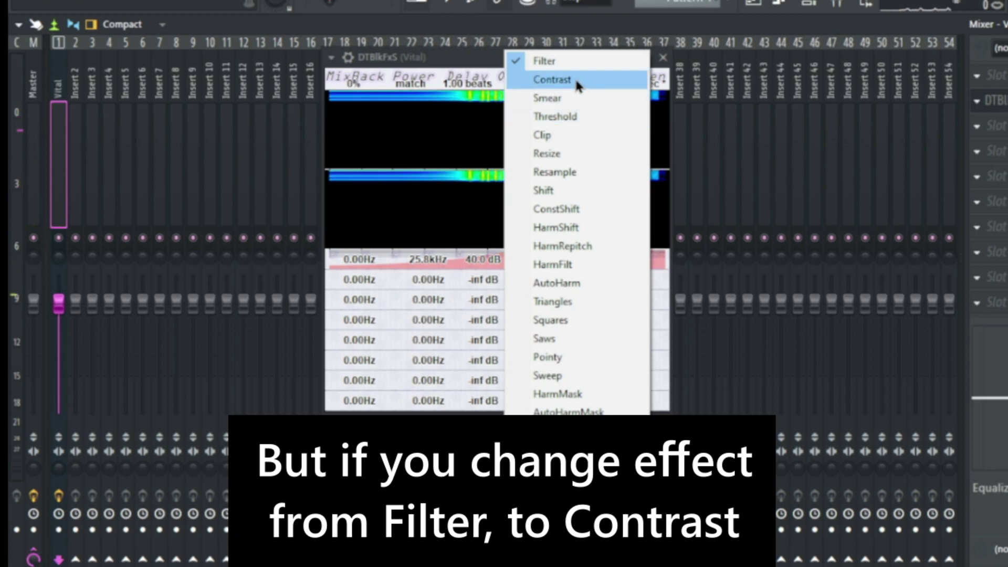
left_click(599, 84)
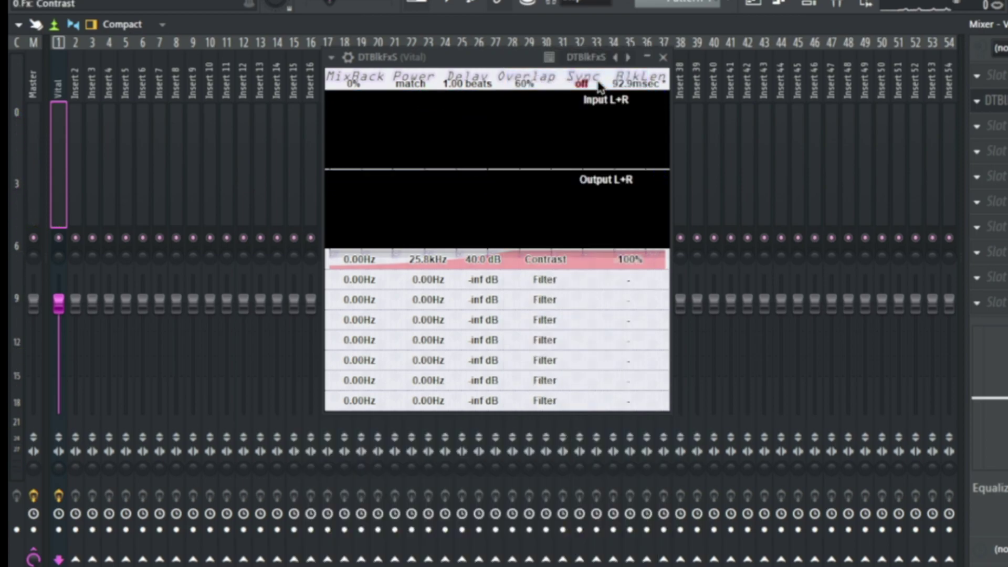
left_click_drag(629, 259, 706, 279)
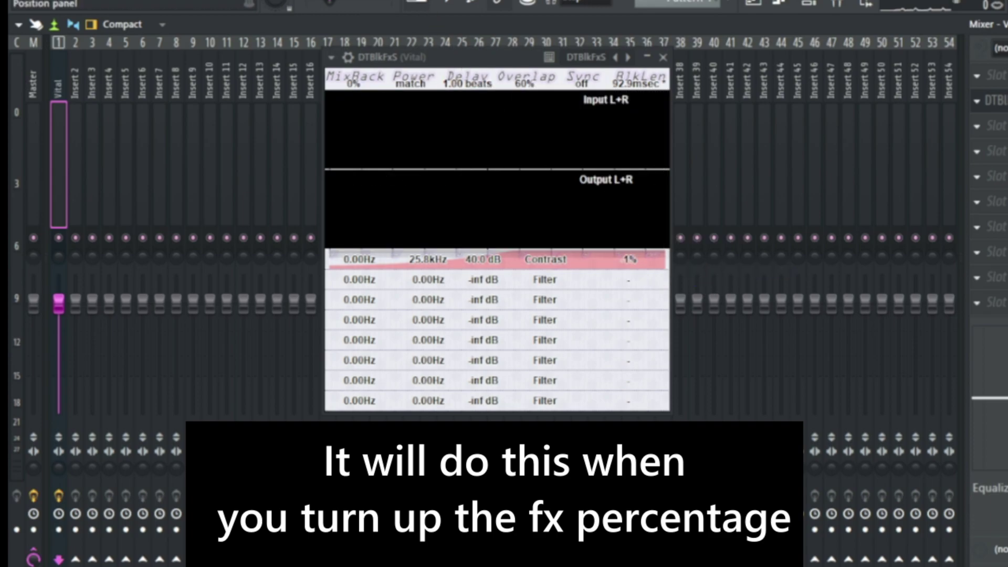
key("space")
left_click_drag(629, 259, 716, 287)
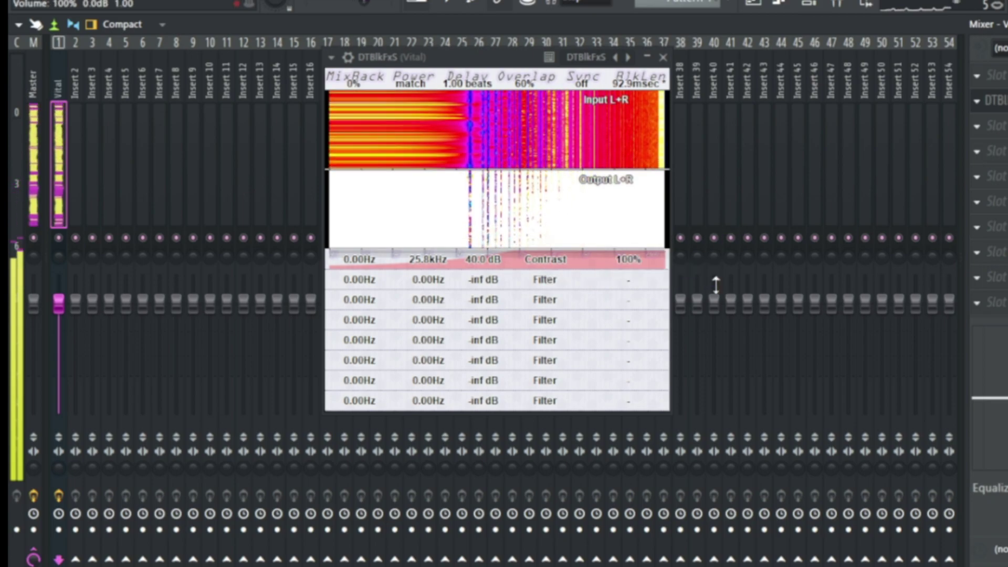
- Load Fruity Parametric EQ 2 into slot 1 before DTBlkFxS, with a deep cut on band 4 and a treble boost on band 6
left_click(987, 75)
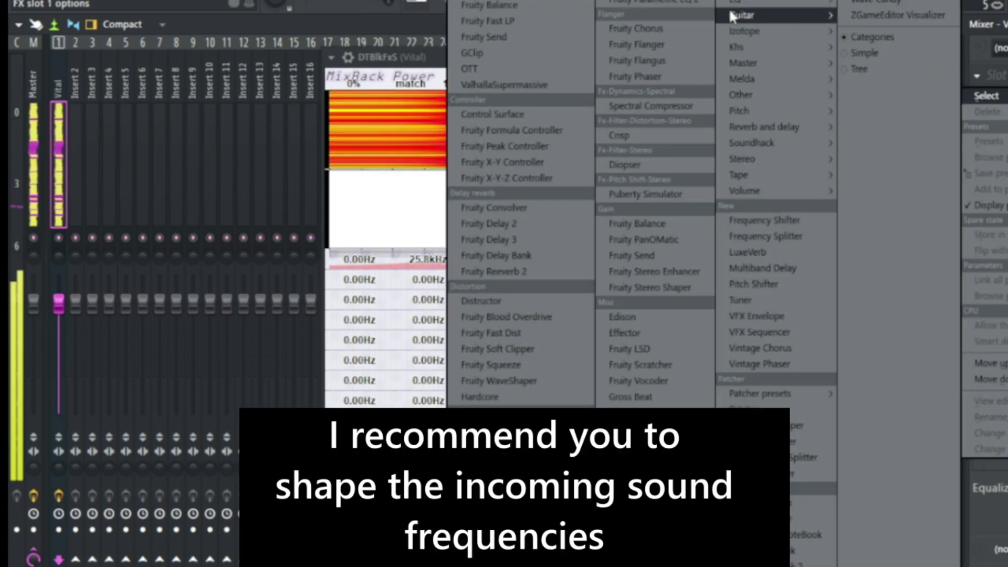
left_click(666, 4)
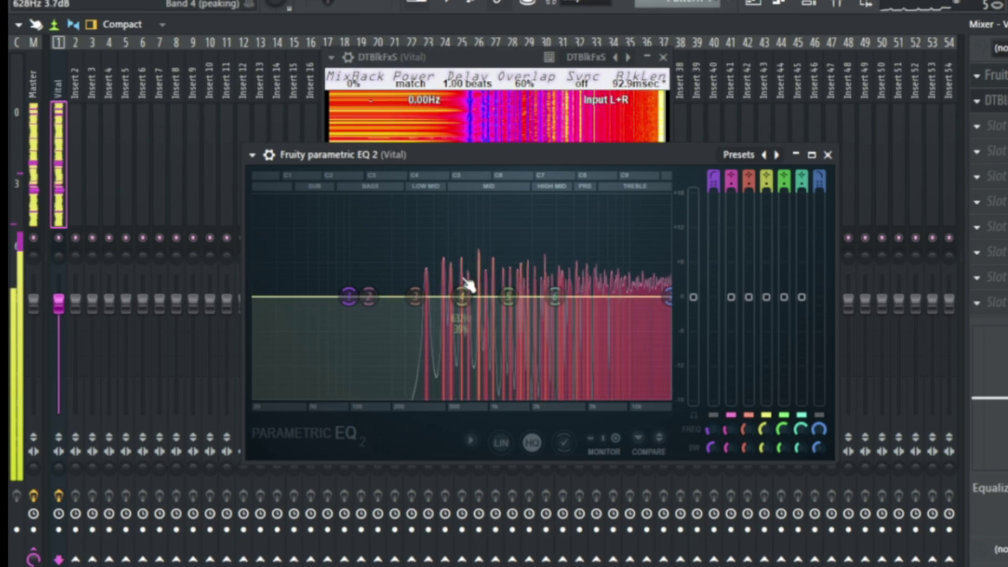
left_click_drag(467, 298, 460, 372)
left_click_drag(555, 296, 613, 257)
- Load a second Fruity Parametric EQ 2 into slot 3, dipping band 4 around 470 Hz and band 6 around 3542 Hz
left_click(977, 126)
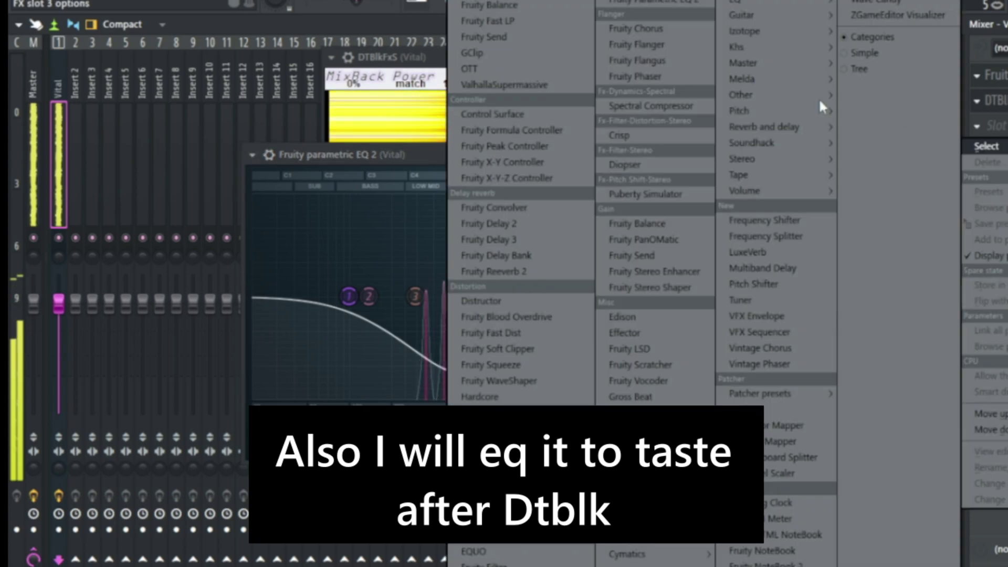
left_click(687, 6)
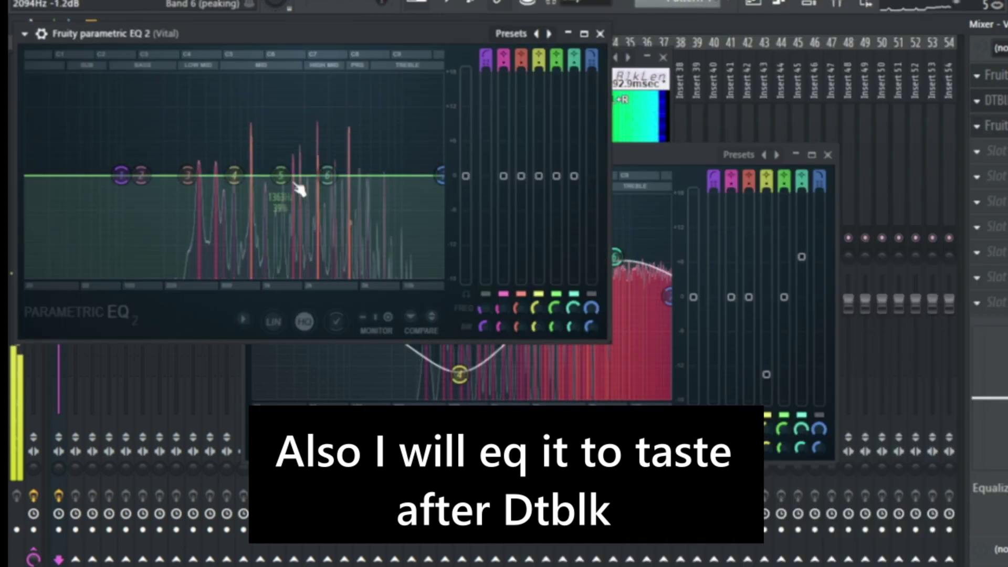
left_click_drag(234, 175, 223, 200)
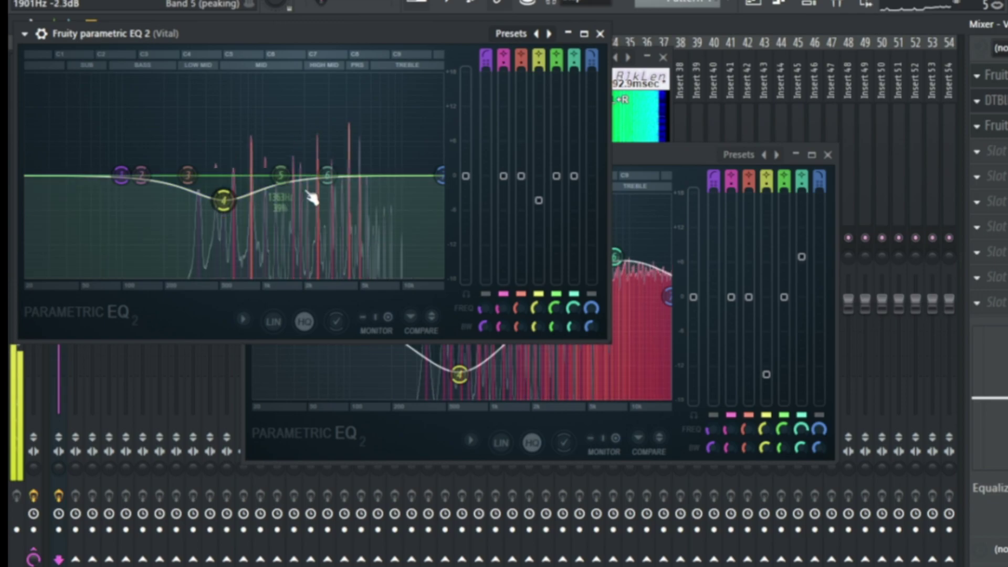
left_click_drag(329, 176, 341, 197)
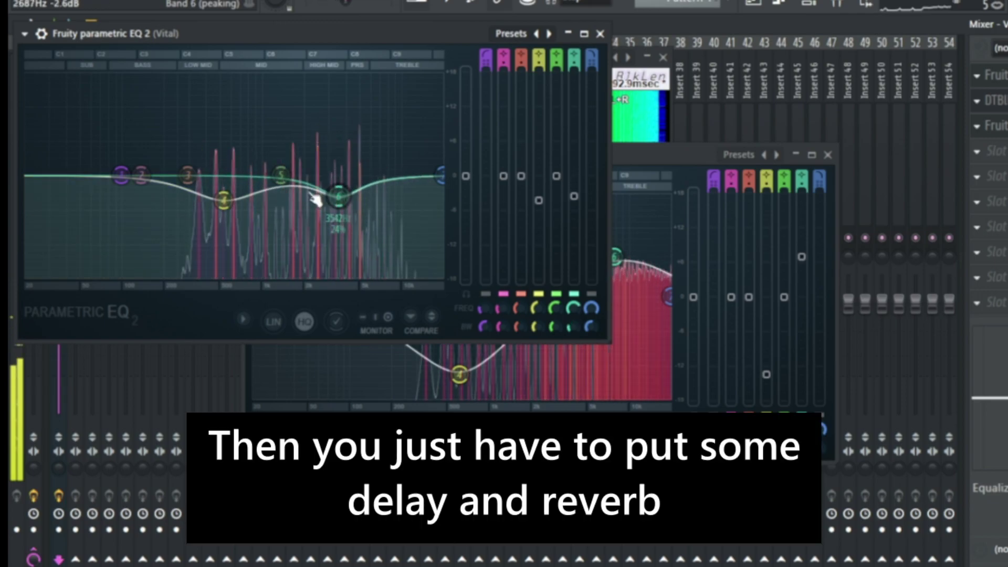
left_click_drag(224, 201, 215, 207)
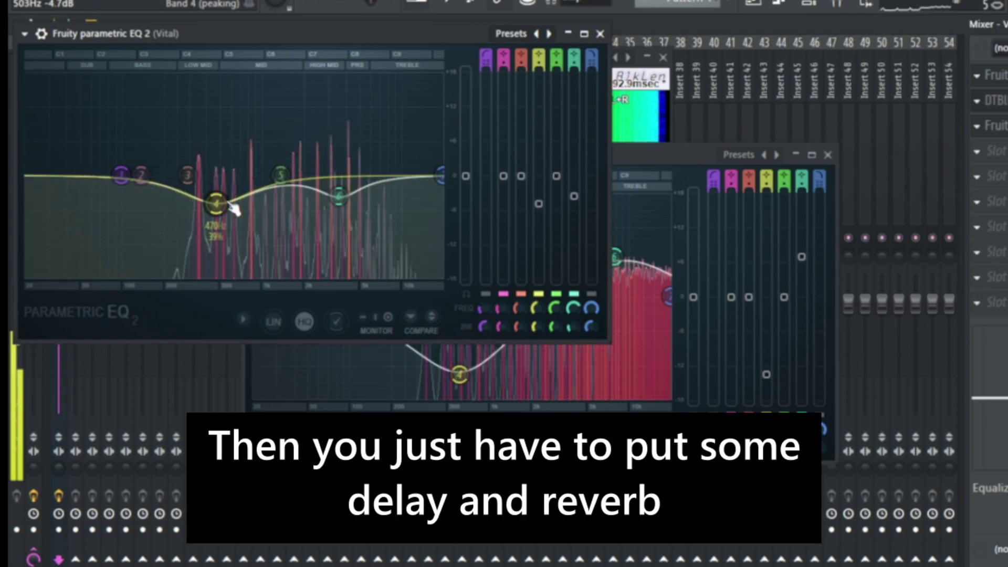
- Close the open effect windows and load Patcher into slot 4 of the Vital track
left_click(600, 34)
left_click(828, 155)
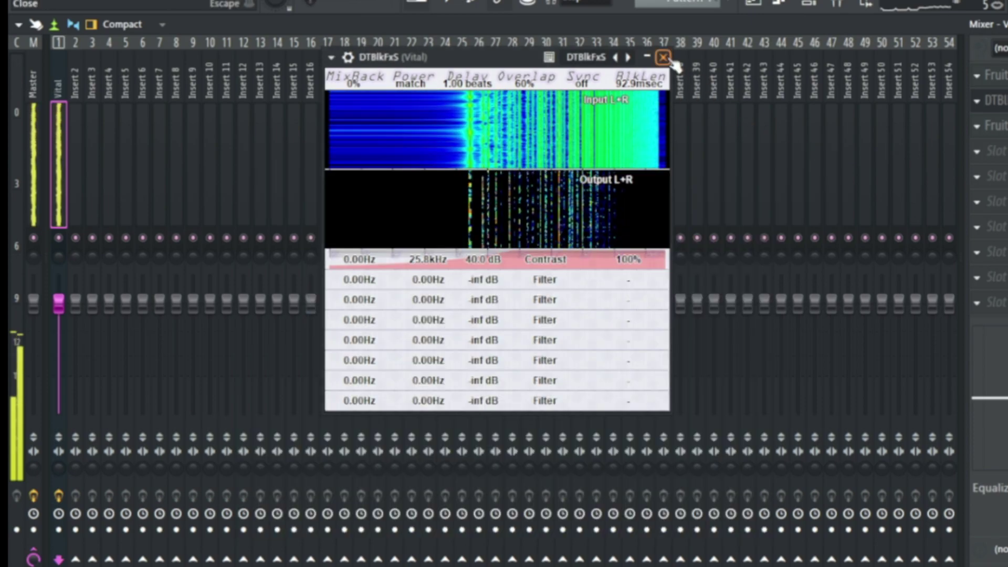
left_click(663, 57)
left_click(978, 152)
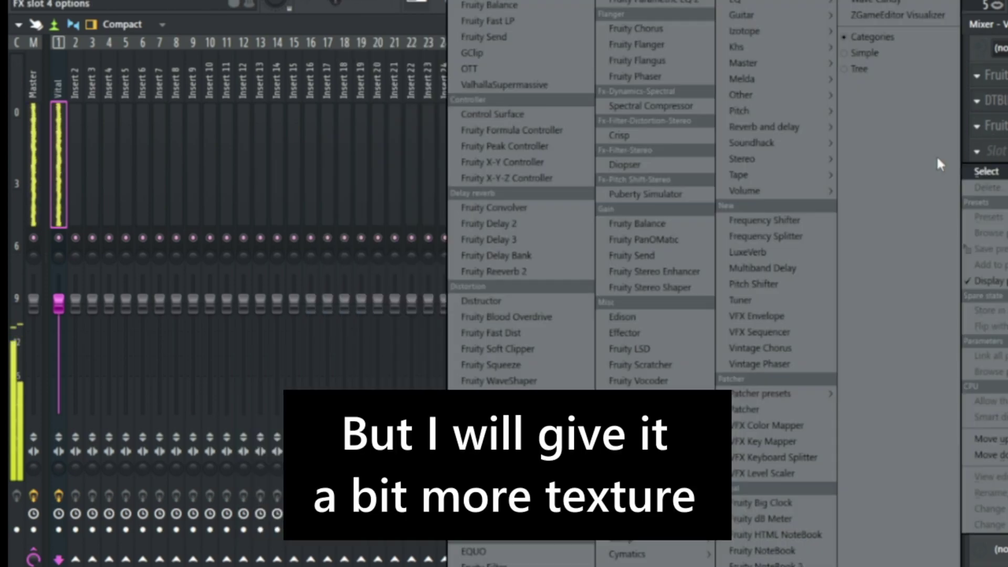
left_click(764, 410)
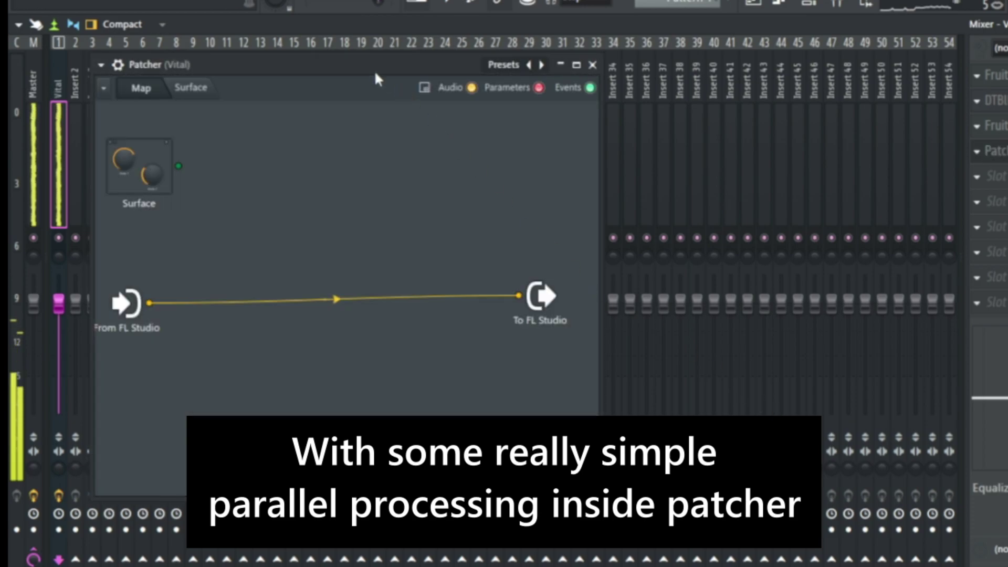
left_click_drag(375, 74, 446, 84)
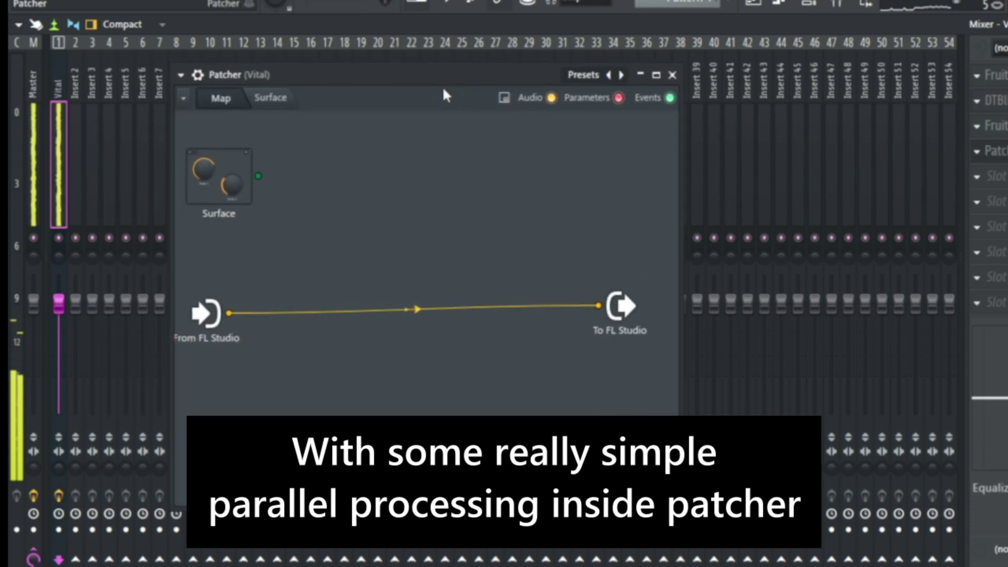
- Add kHs Pitch Shifter to the Patcher map on a parallel path wired from the FL Studio input to the output
right_click(318, 234)
mouse_move(341, 261)
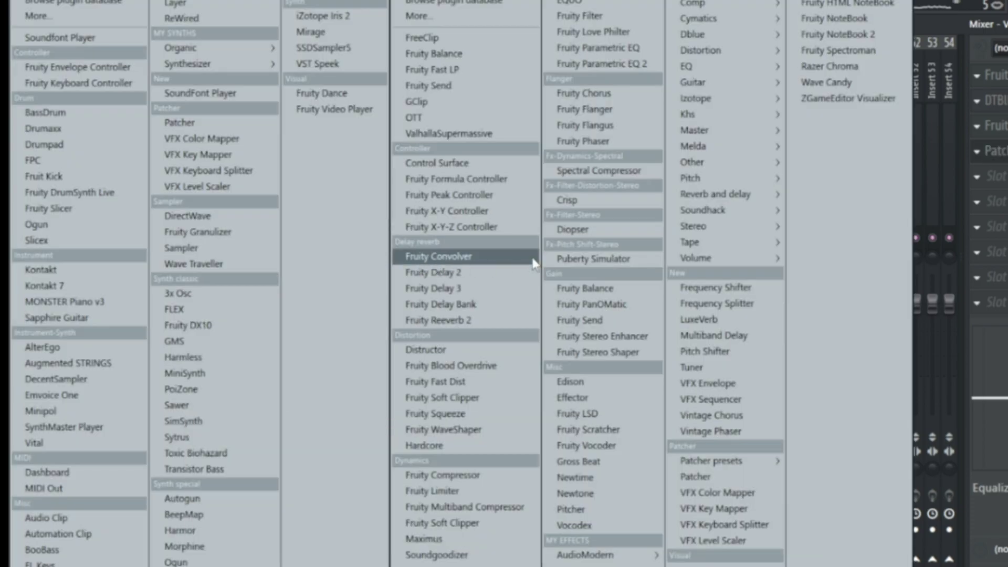
mouse_move(722, 116)
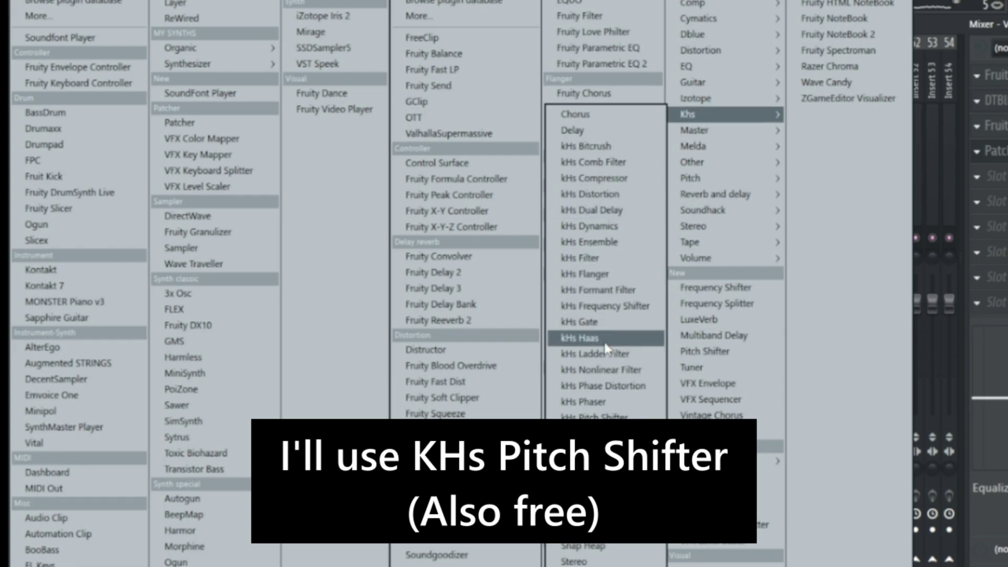
left_click(603, 416)
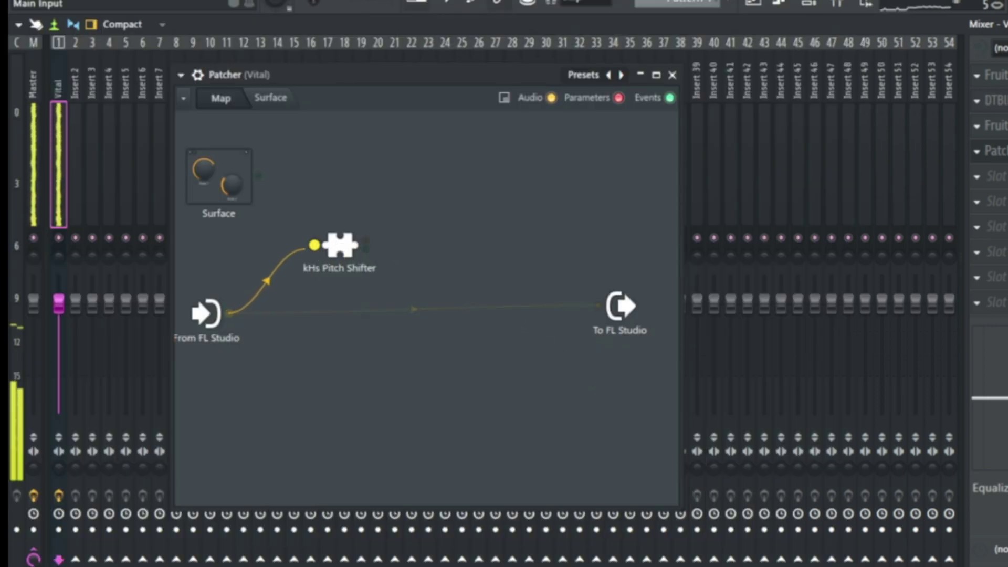
left_click_drag(445, 257, 442, 260)
left_click(410, 308)
left_click_drag(366, 241, 581, 298)
- Set kHs Pitch Shifter to +12.00 pitch, compensation off and grain size 200 ms, and close its window
double_click(342, 251)
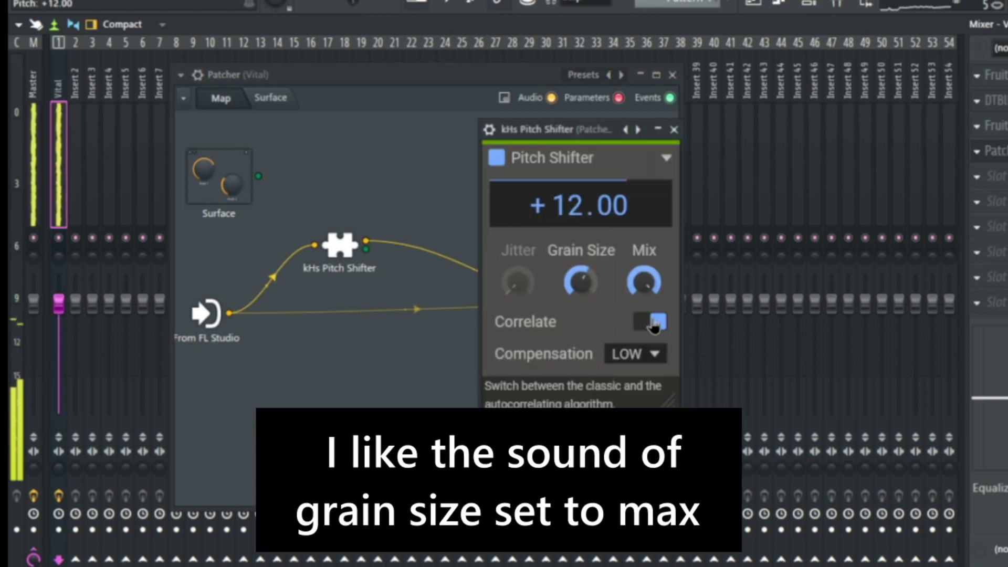
left_click(654, 353)
left_click(650, 359)
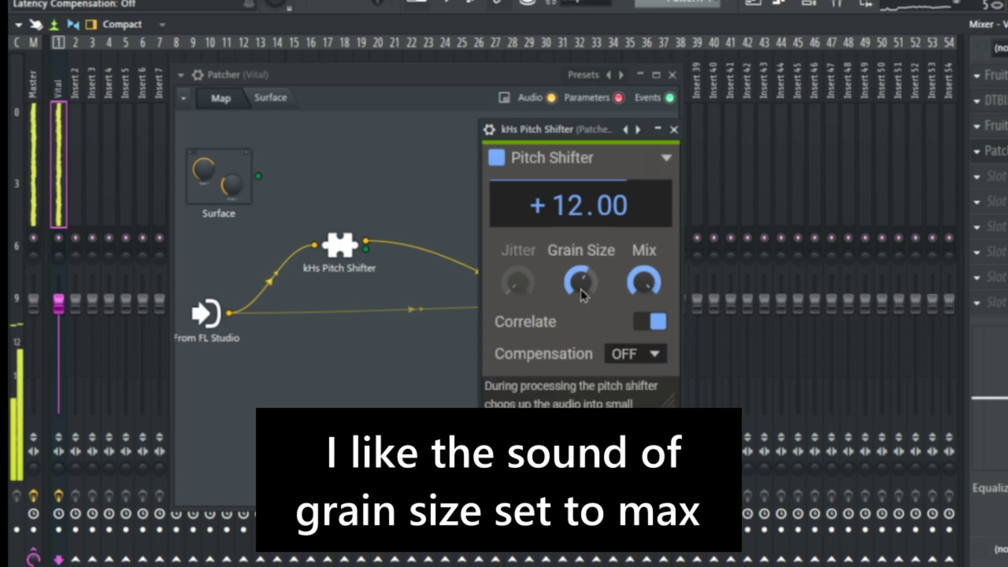
mouse_move(582, 294)
left_mouse_down()
mouse_move(582, 317)
mouse_move(581, 299)
left_mouse_up()
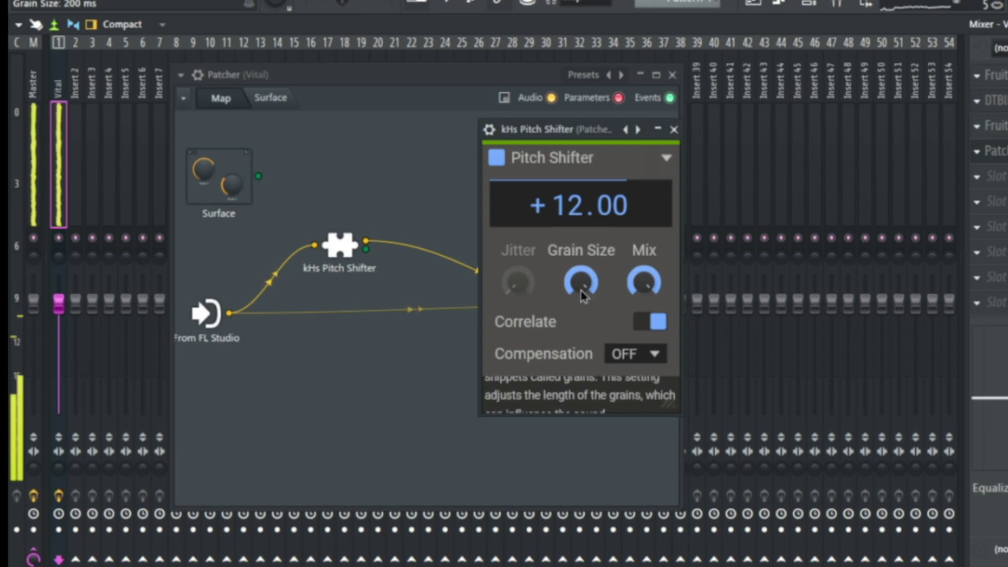
left_click(674, 130)
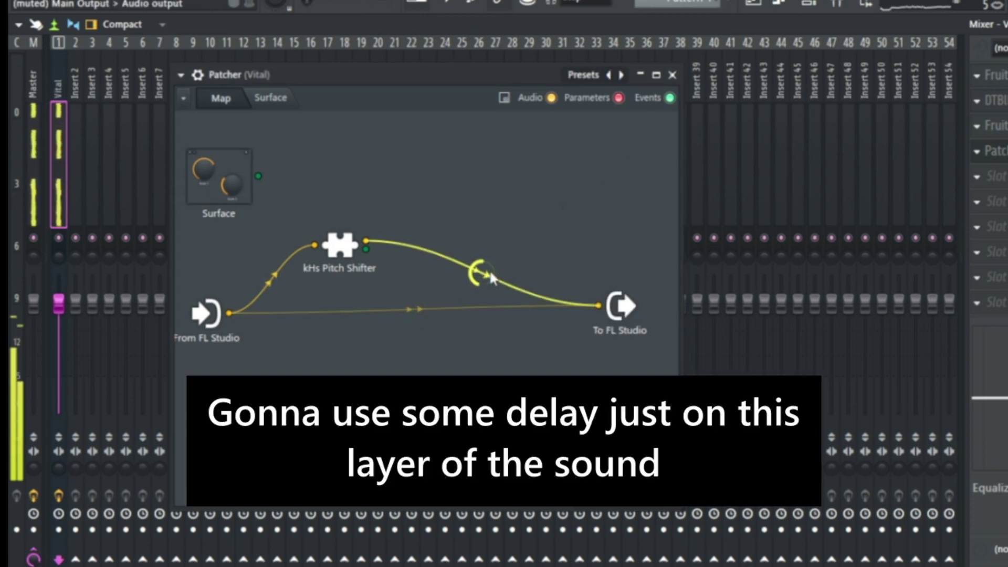
- Insert Fruity Delay 3 between kHs Pitch Shifter and the output, placing it to the right of the pitch shifter
right_click(368, 241)
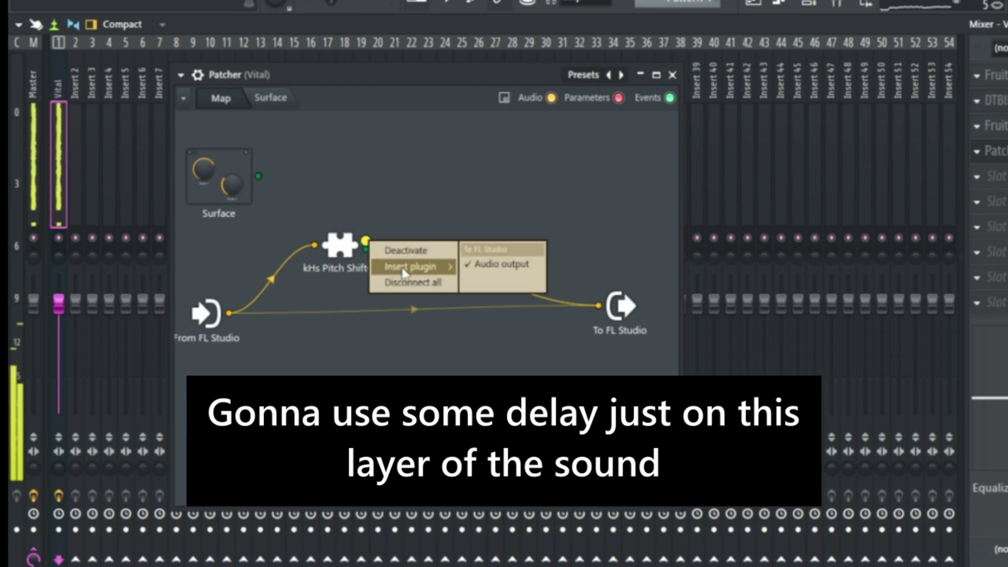
mouse_move(403, 272)
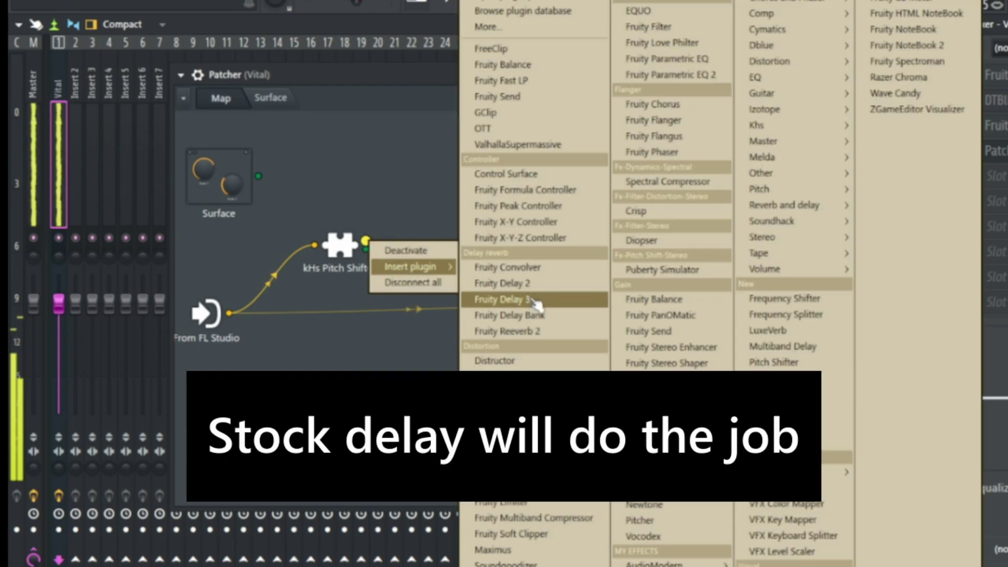
left_click(531, 302)
left_click_drag(336, 263, 448, 256)
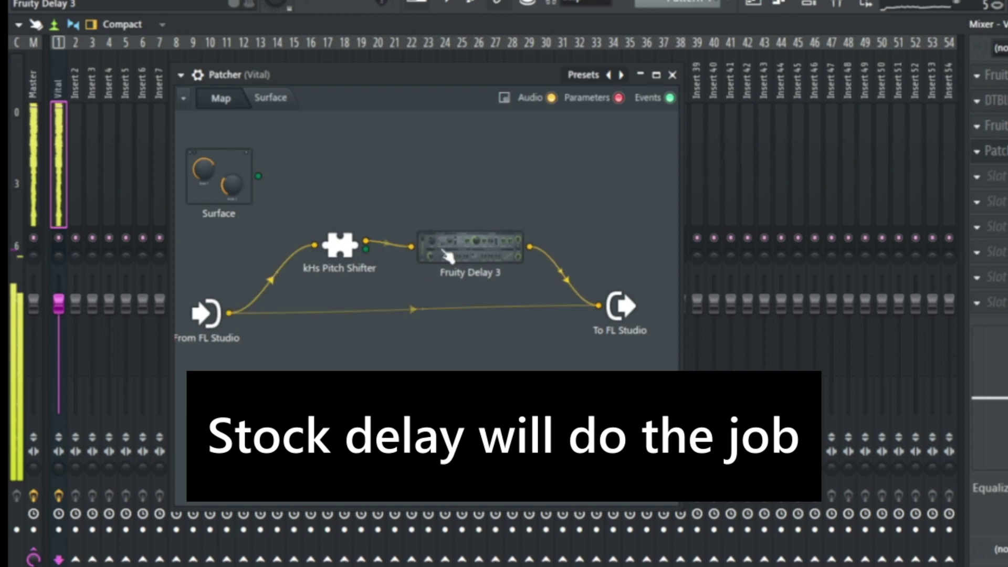
- Turn Fruity Delay 3's delay time offset fully down and close its window
double_click(448, 256)
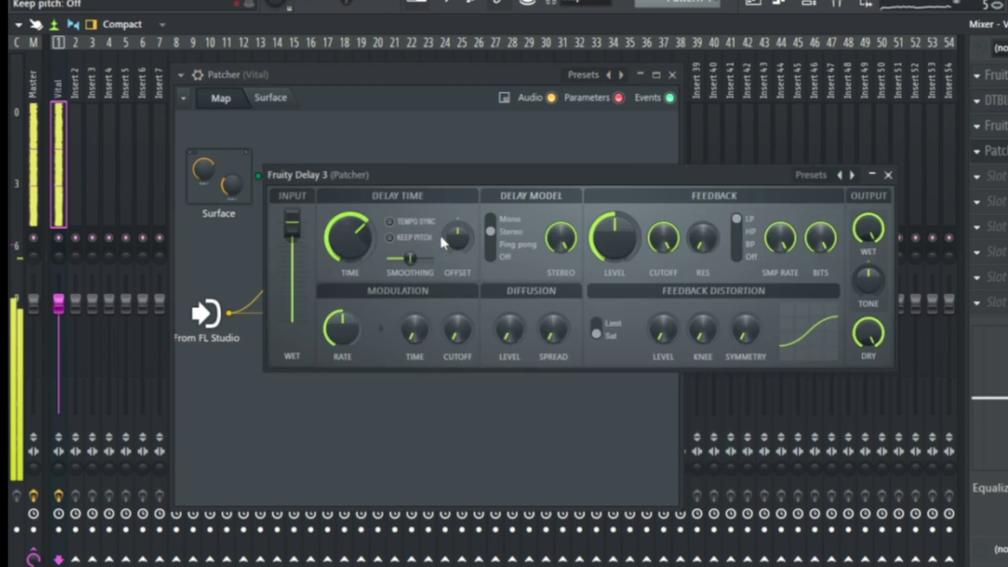
left_click_drag(458, 234, 458, 278)
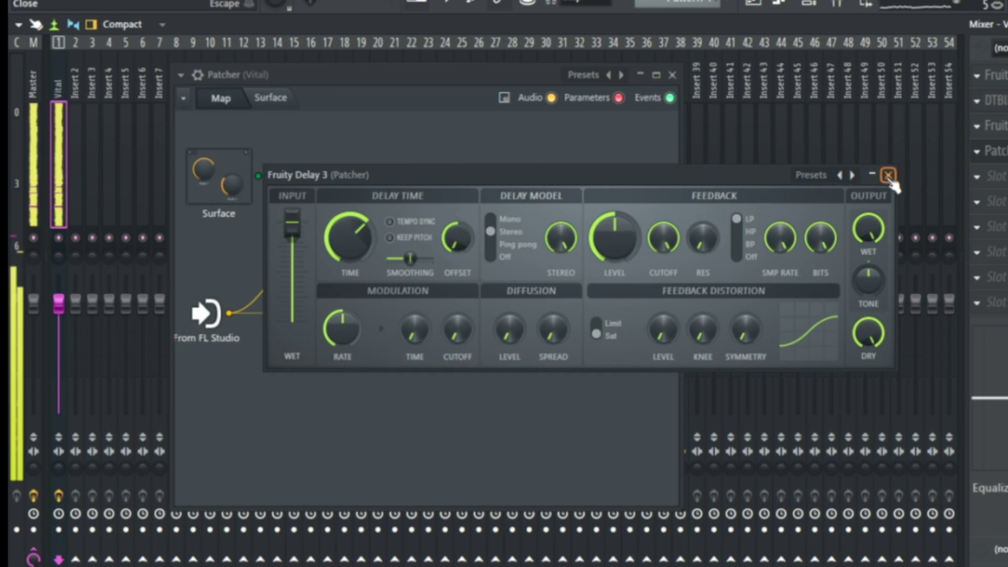
left_click(872, 177)
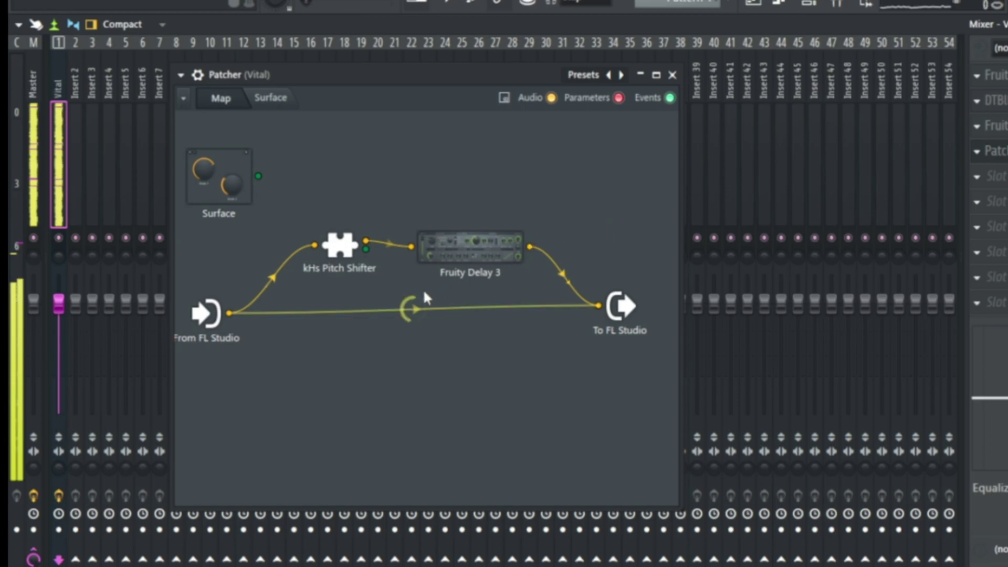
- Widen the Patcher map and add ValhallaSupermassive before the output, feeding it both the delayed and the dry paths
left_click_drag(621, 306, 634, 306)
left_click_drag(689, 279, 788, 279)
right_click(608, 231)
mouse_move(638, 254)
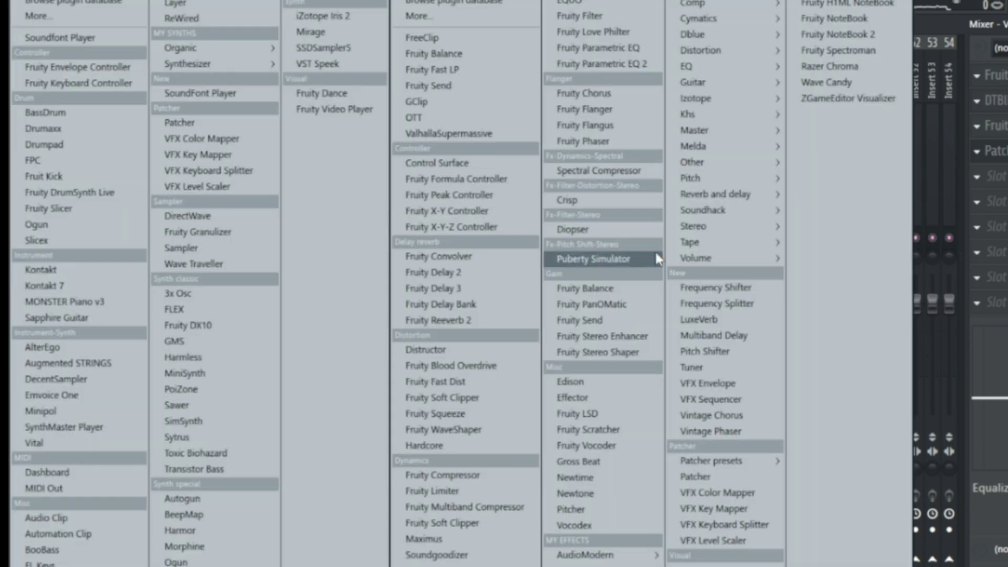
left_click(452, 134)
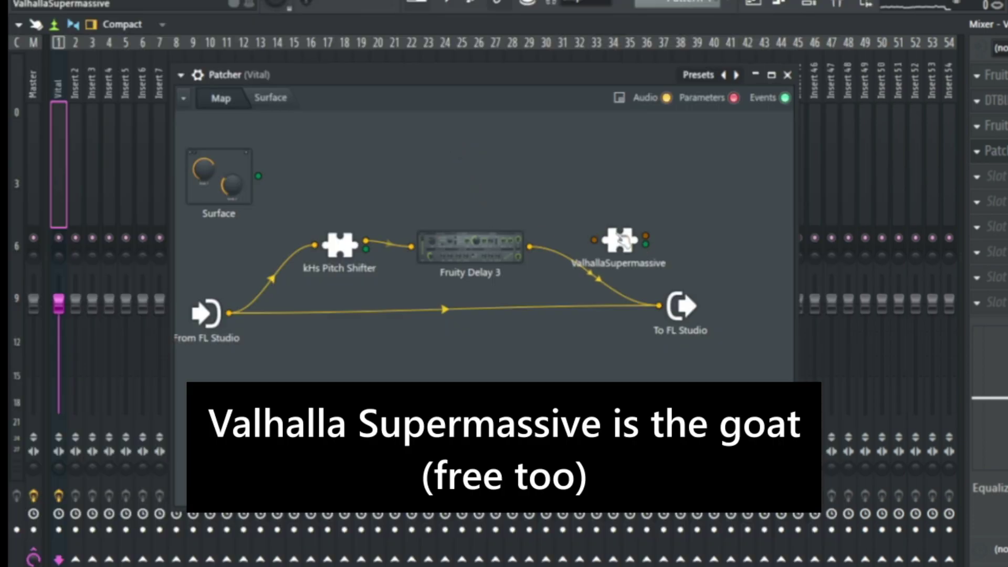
left_click_drag(623, 241, 636, 231)
mouse_move(658, 305)
left_mouse_down()
mouse_move(606, 231)
mouse_move(584, 308)
mouse_move(658, 306)
left_mouse_up()
- Set ValhallaSupermassive's warp to 68.8%, feedback to 70.8% and mix to 61.6%, and close its window
double_click(578, 304)
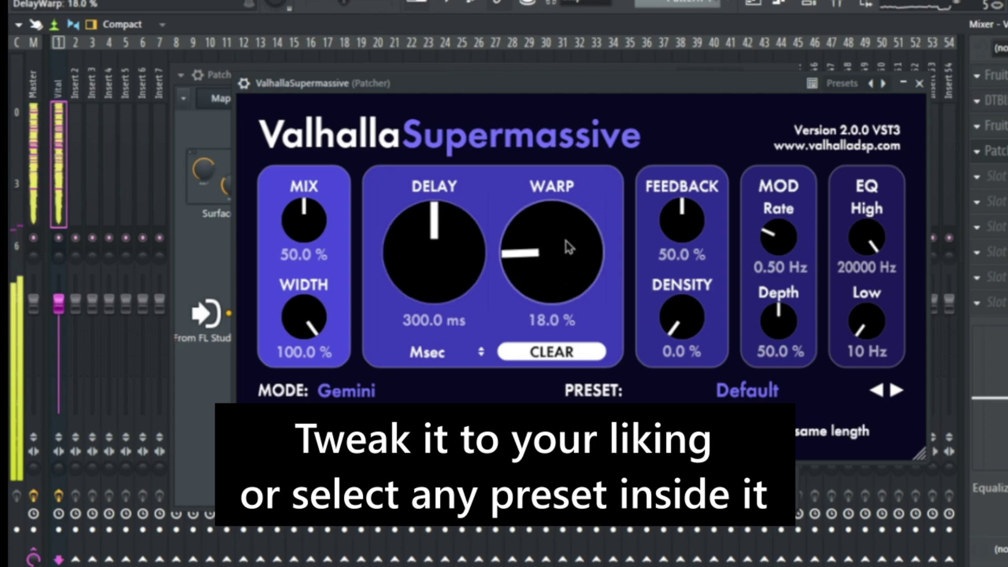
left_click_drag(588, 158, 591, 145)
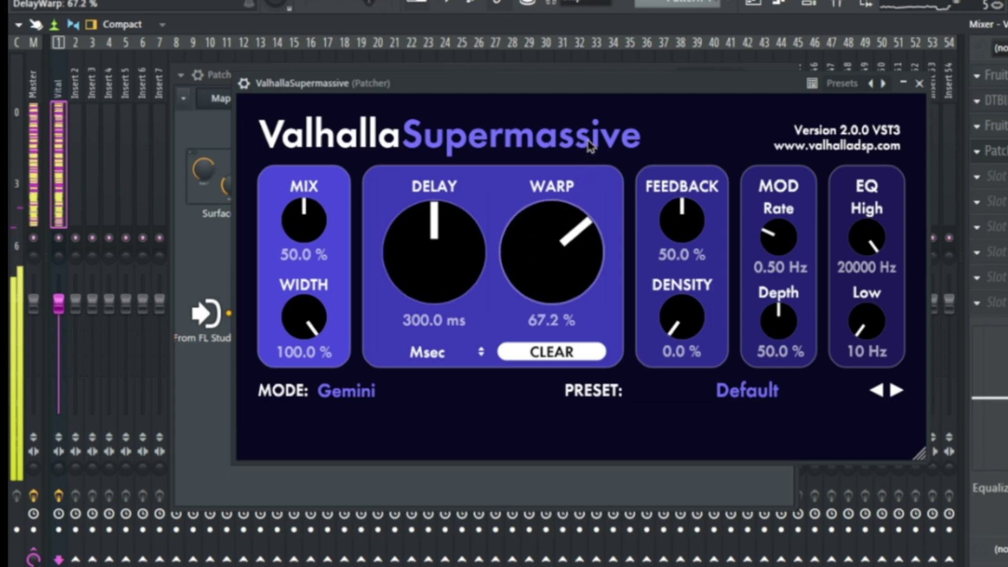
left_click_drag(686, 227, 695, 195)
left_click_drag(318, 215, 324, 201)
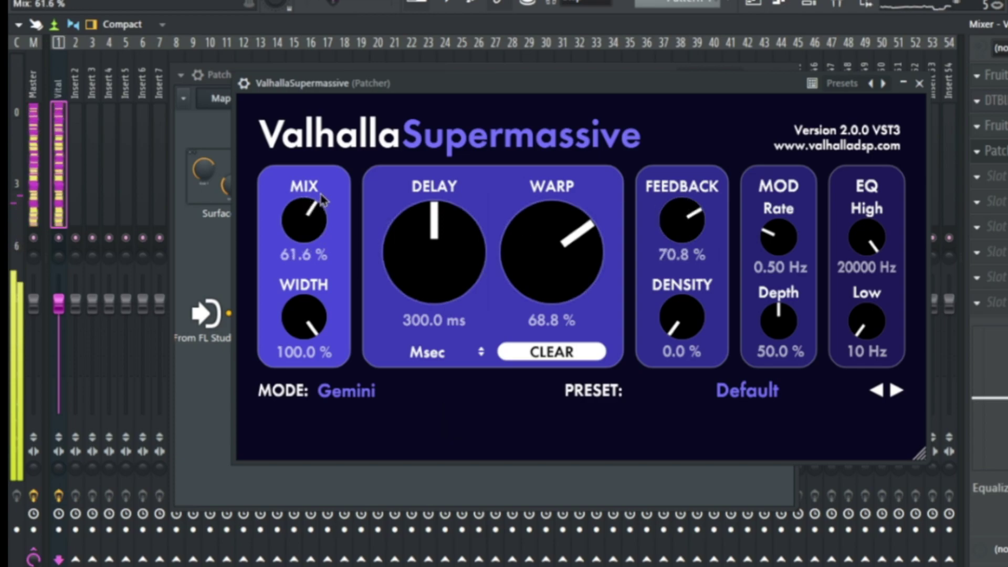
left_click(918, 83)
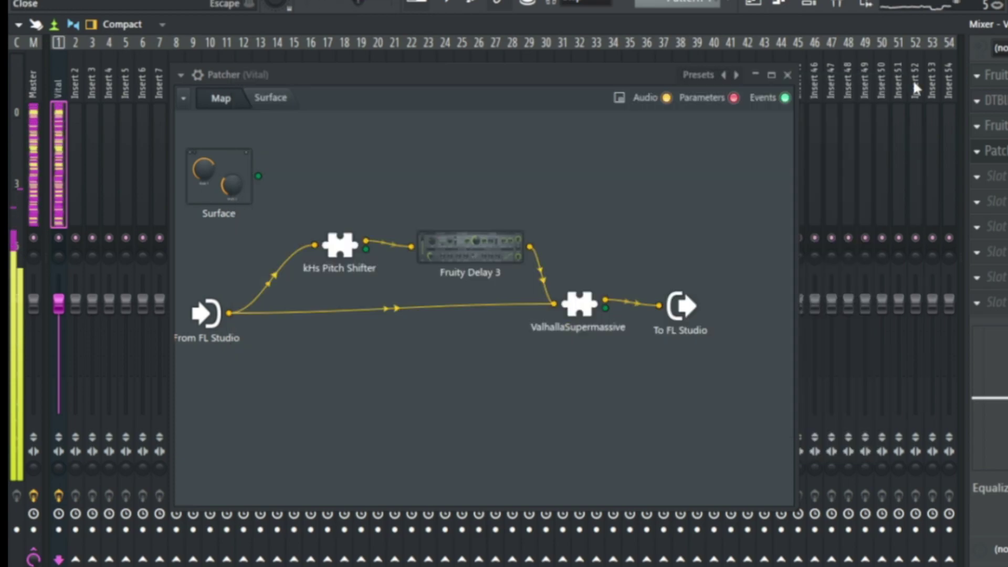
- Close Patcher and load Fruity Parametric EQ 2 into slot 5, dipping band 4 around 641 Hz and band 6 to -3.5 dB at 6183 Hz
left_click(788, 74)
left_click(976, 176)
mouse_move(986, 196)
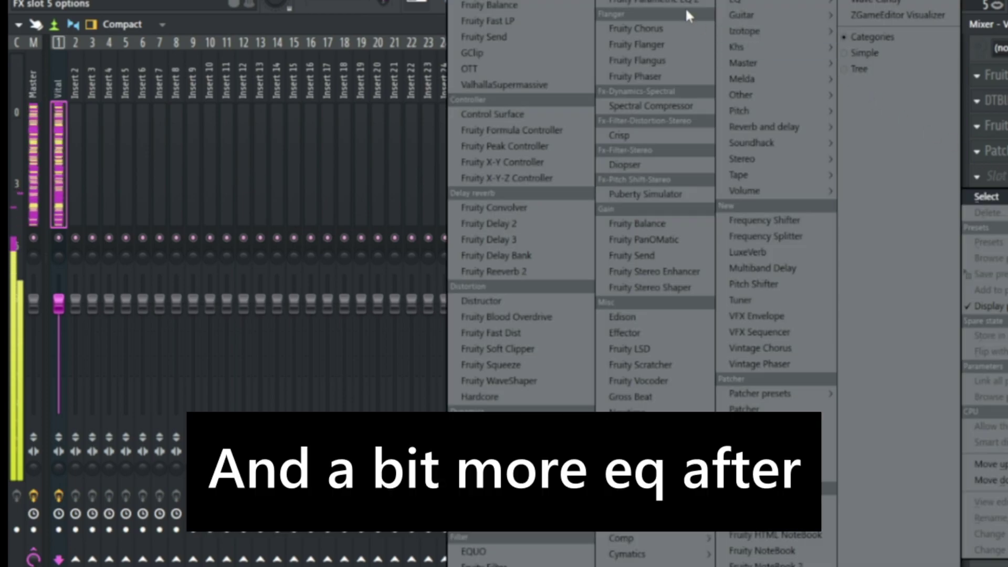
left_click(675, 1)
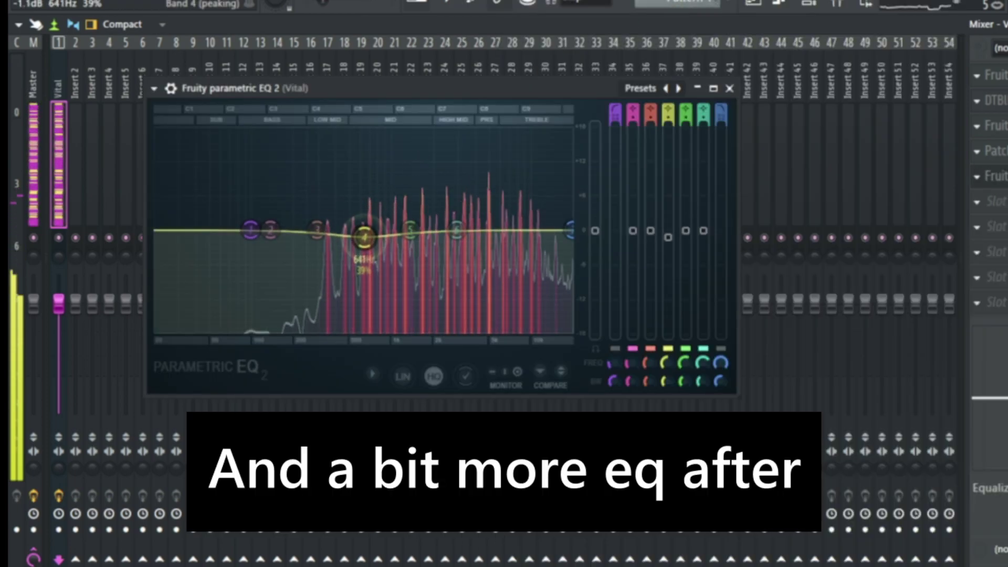
left_click_drag(364, 238, 367, 242)
left_click_drag(462, 228, 487, 210)
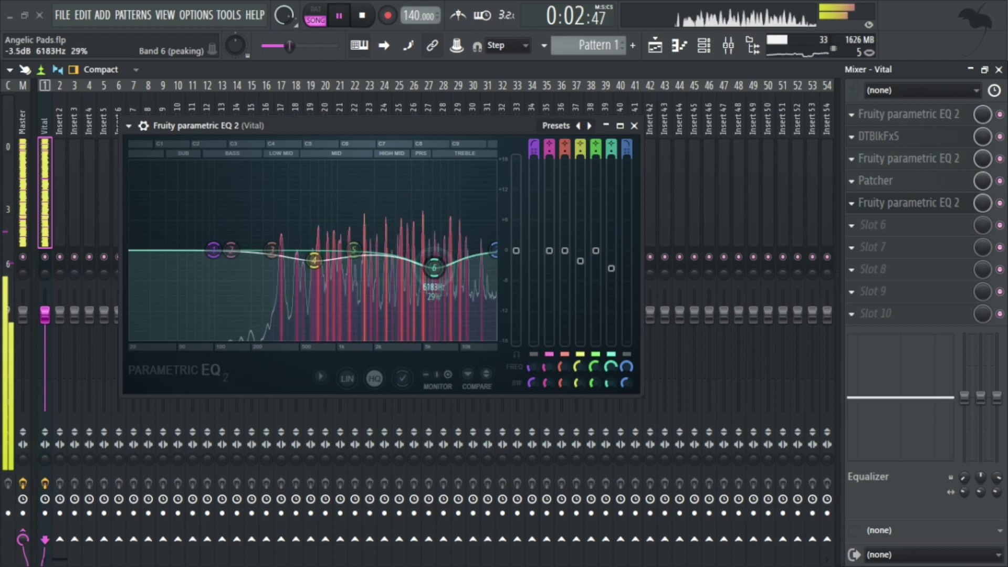
left_click(634, 126)
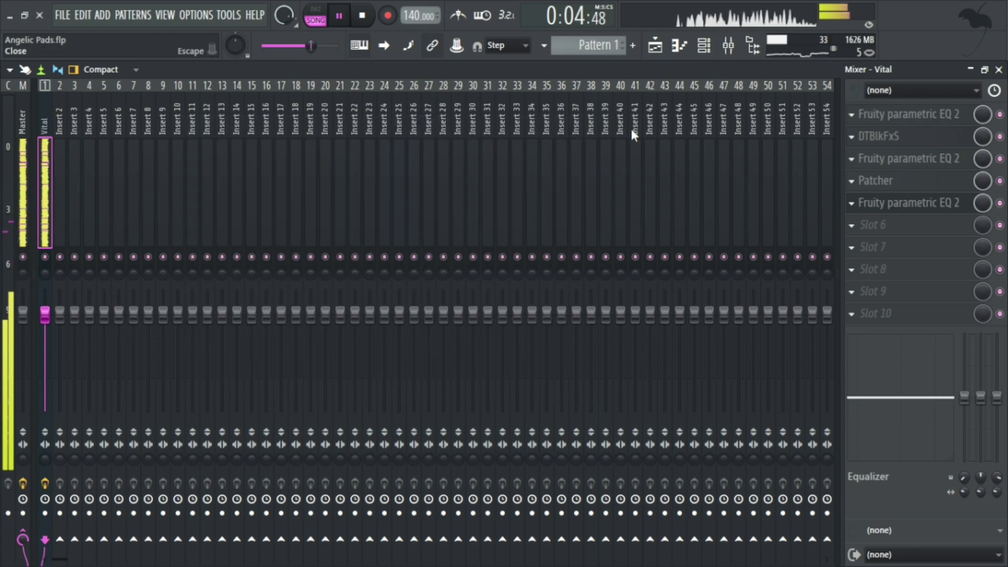
- Open the playlist and play Pattern 1 from the start to listen to the finished pad
left_click(656, 47)
key("space")
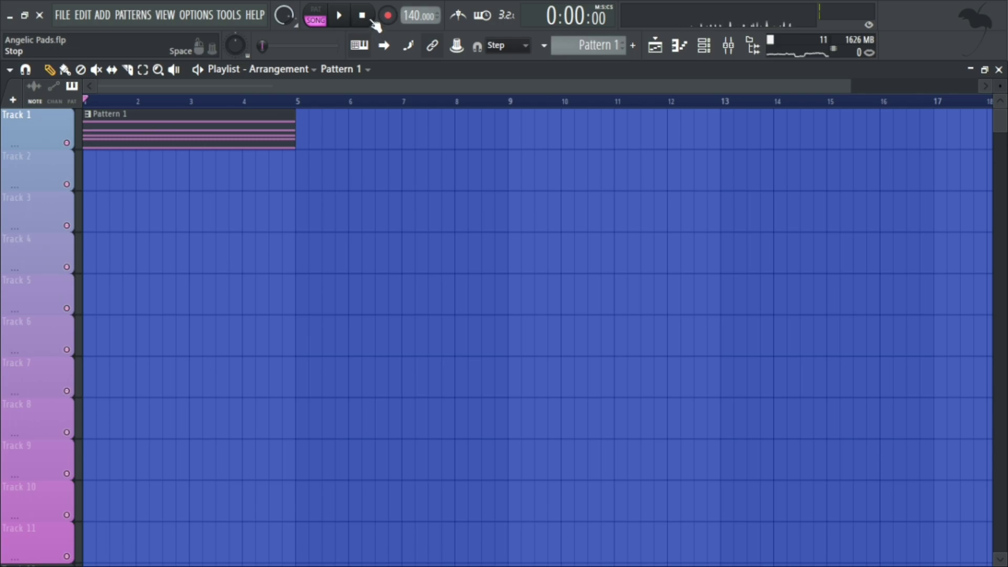
left_click(339, 16)
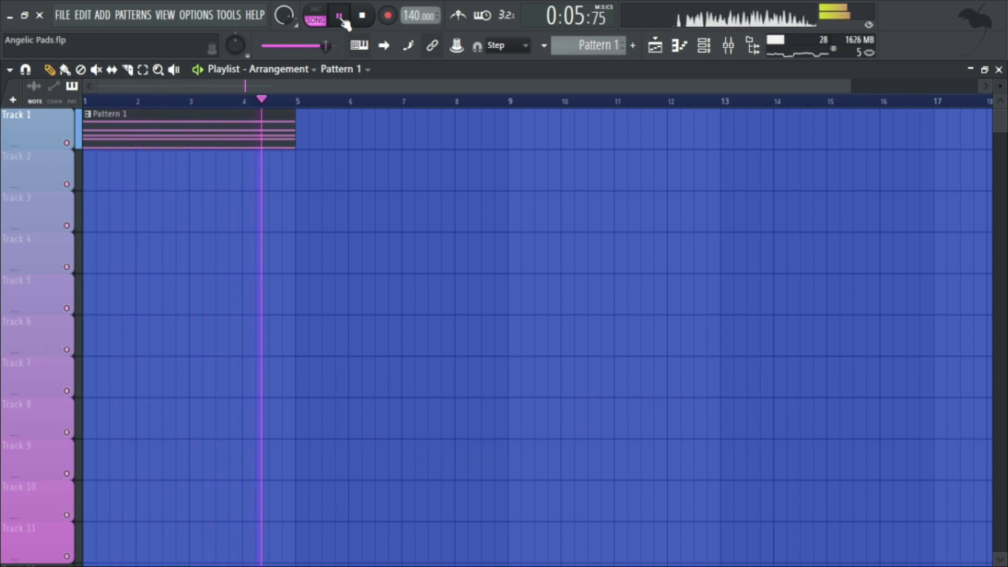
left_click(340, 16)
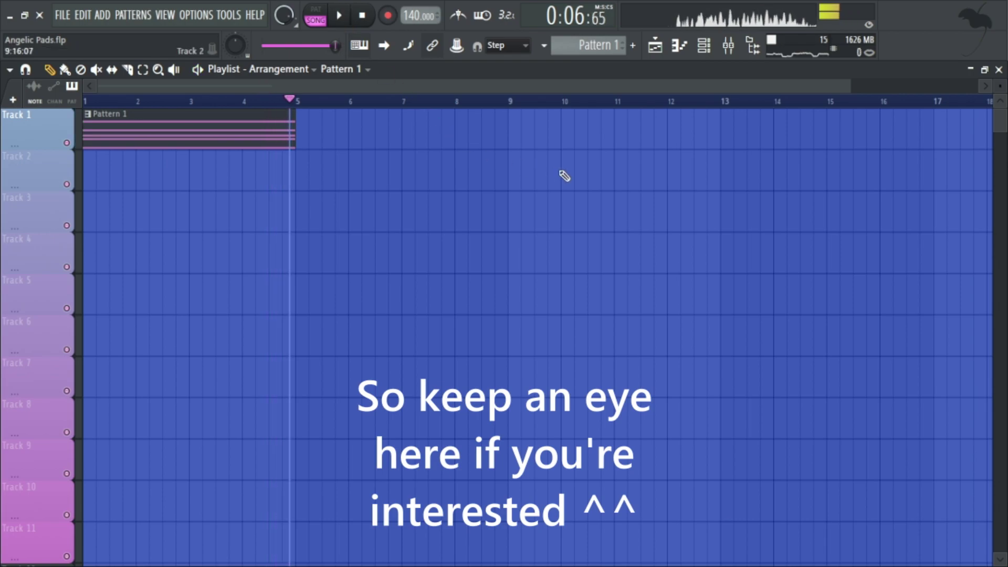